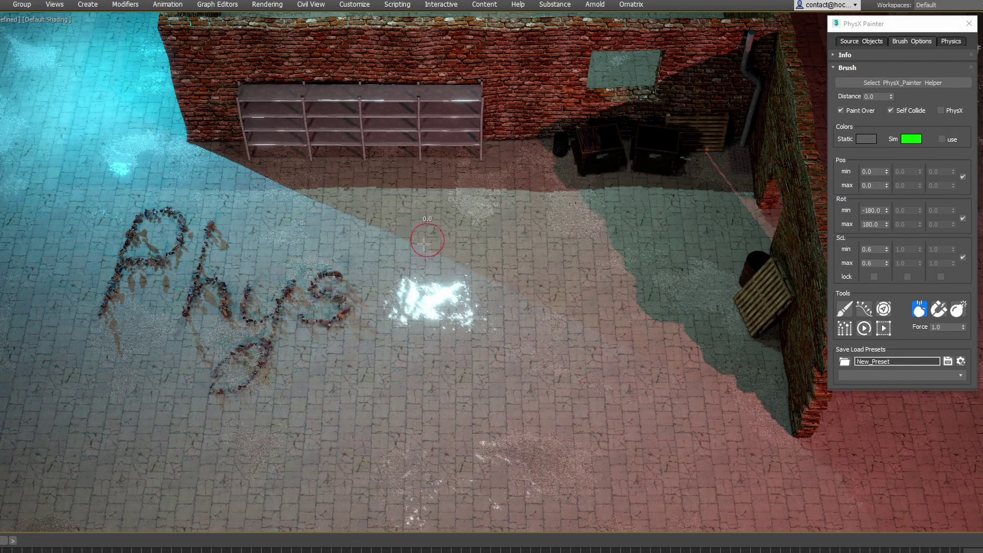
Finish painting the 'PhysX Painter 2.0' debris strokes on the floor and simulate them to settle
left_click_drag(369, 217, 435, 302)
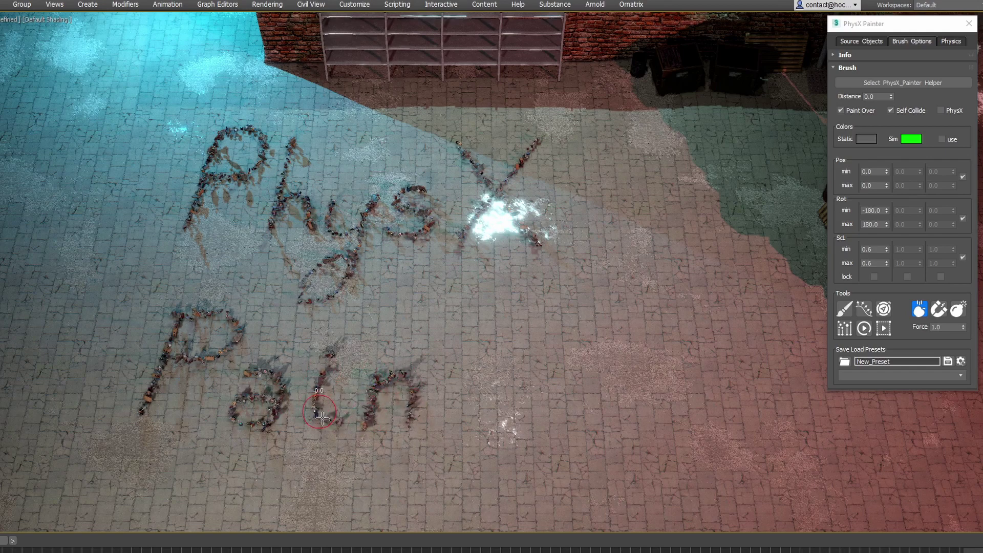
left_click_drag(457, 340, 461, 403)
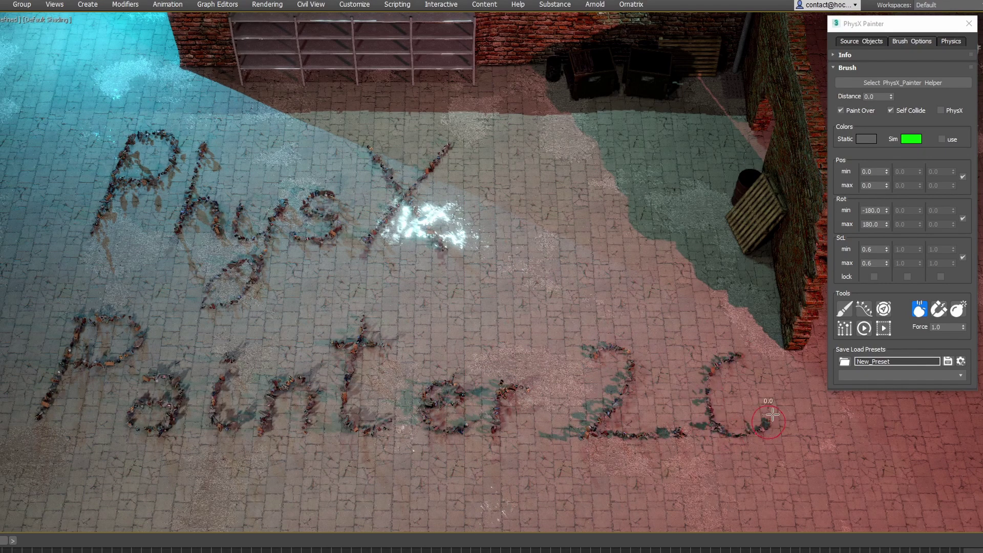
left_click(864, 328)
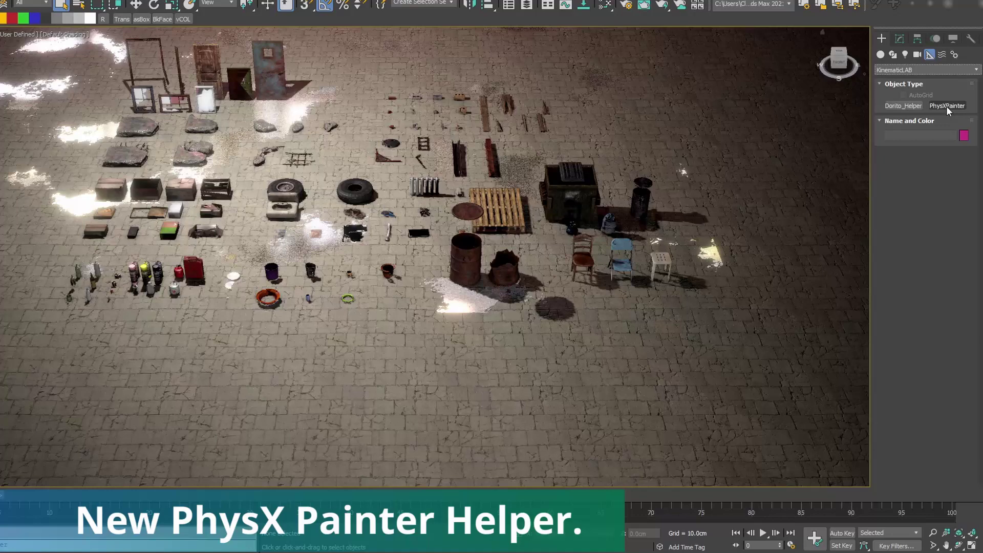
Create a PhysX Painter helper and add the alley walls, dumpsters and pallets as colliders
left_click(947, 106)
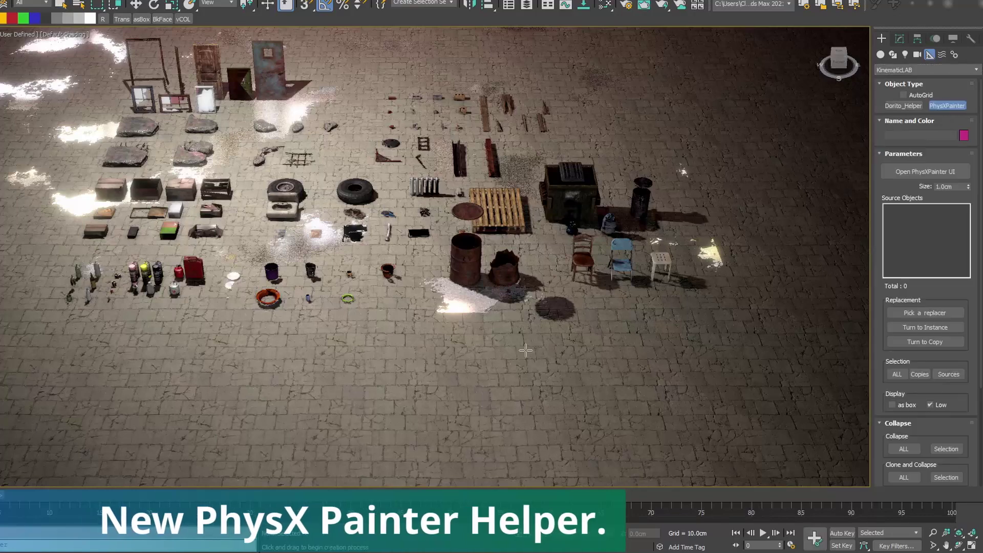
left_click(925, 172)
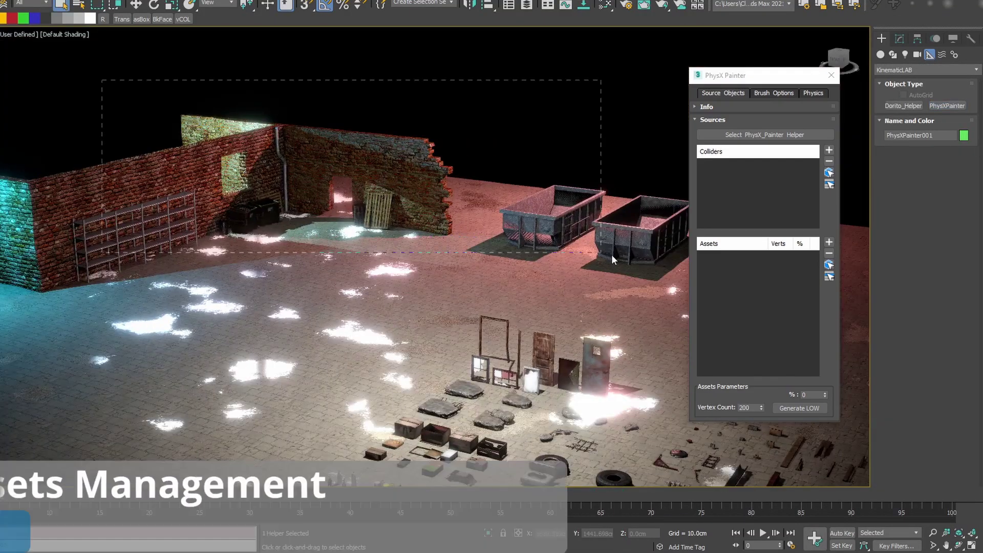
left_click_drag(102, 80, 612, 254)
left_click(829, 149)
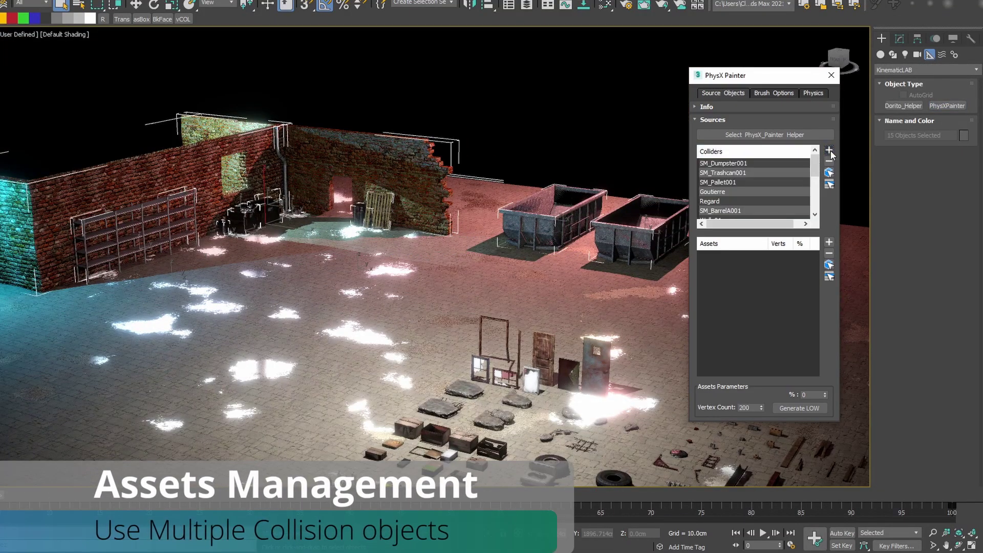
Add the laid-out props to the PhysX Painter assets list
left_click_drag(813, 186, 812, 210)
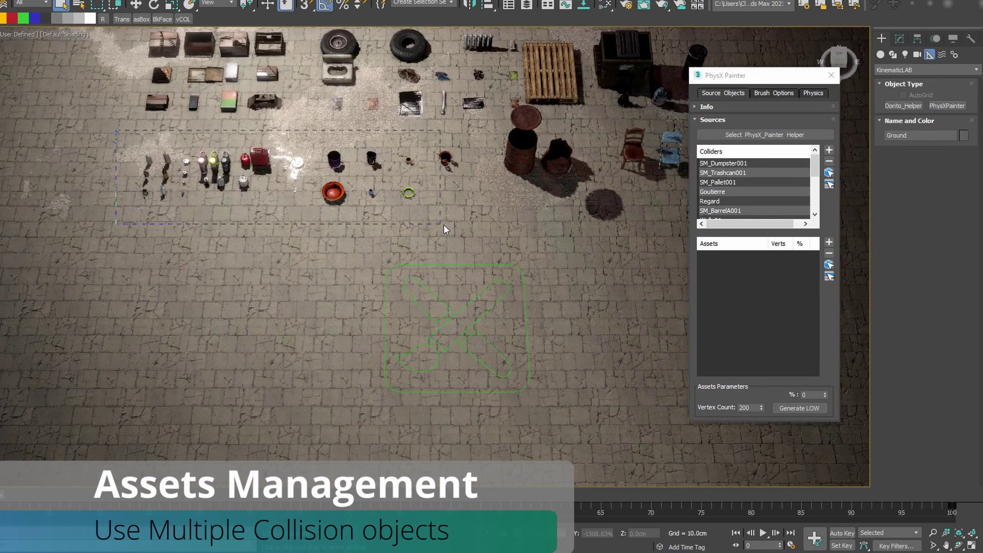
left_click_drag(444, 226, 462, 234)
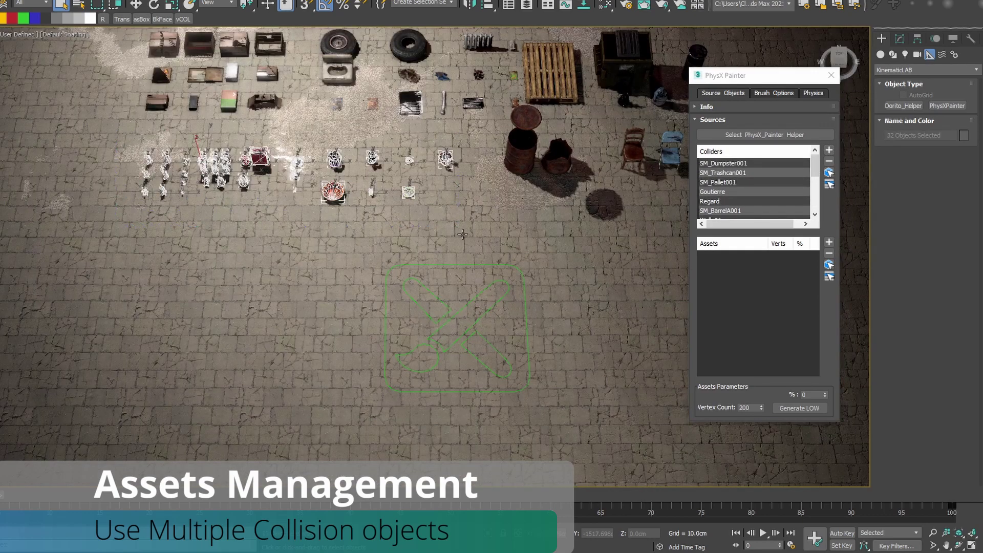
left_click(830, 242)
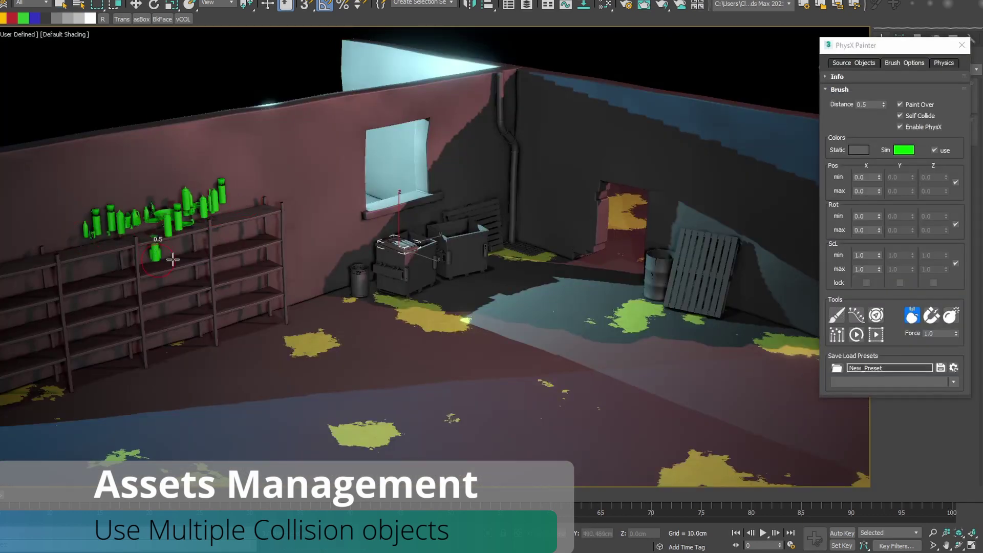
Paint props along the middle shelf, dumpster and wall, then simulate them to settle
left_click_drag(173, 259, 221, 277)
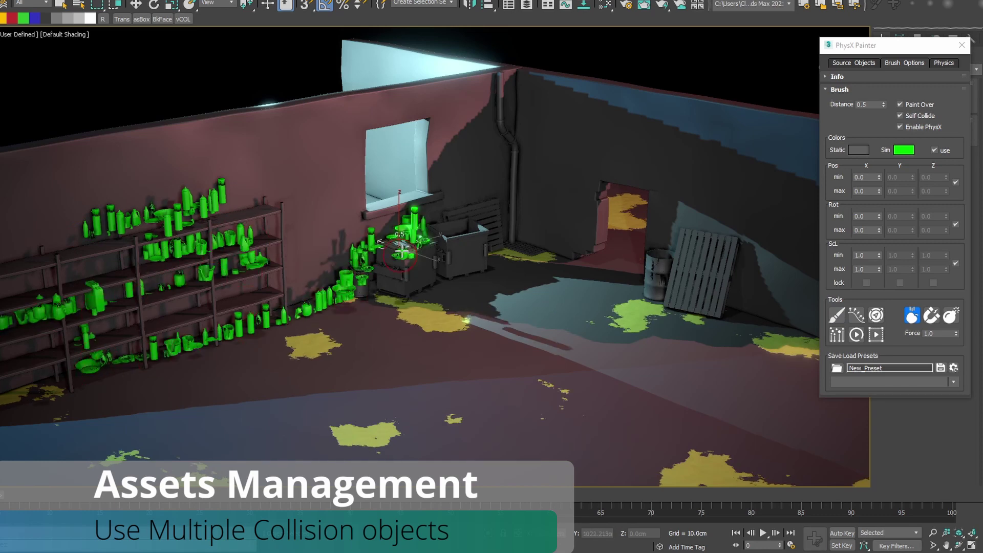
left_click_drag(402, 251, 473, 188)
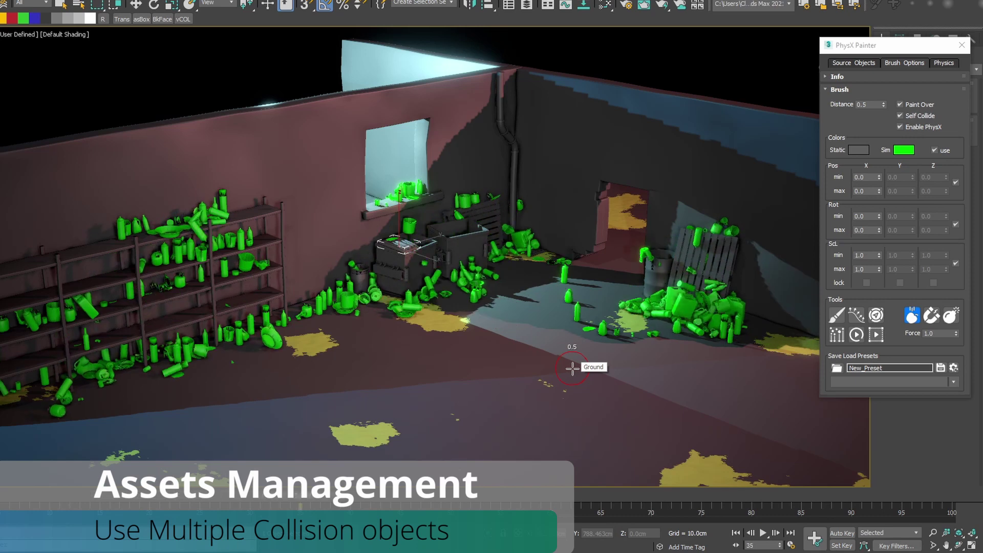
left_click(365, 281)
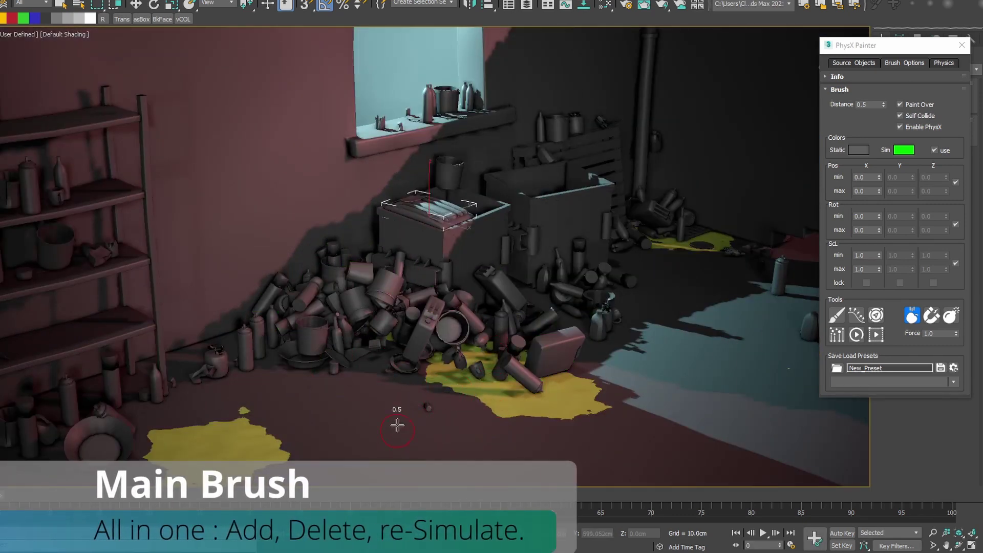
Erase and repaint props, then add several clusters of bottles and props to the dumpster heap
left_click_drag(398, 425, 447, 337)
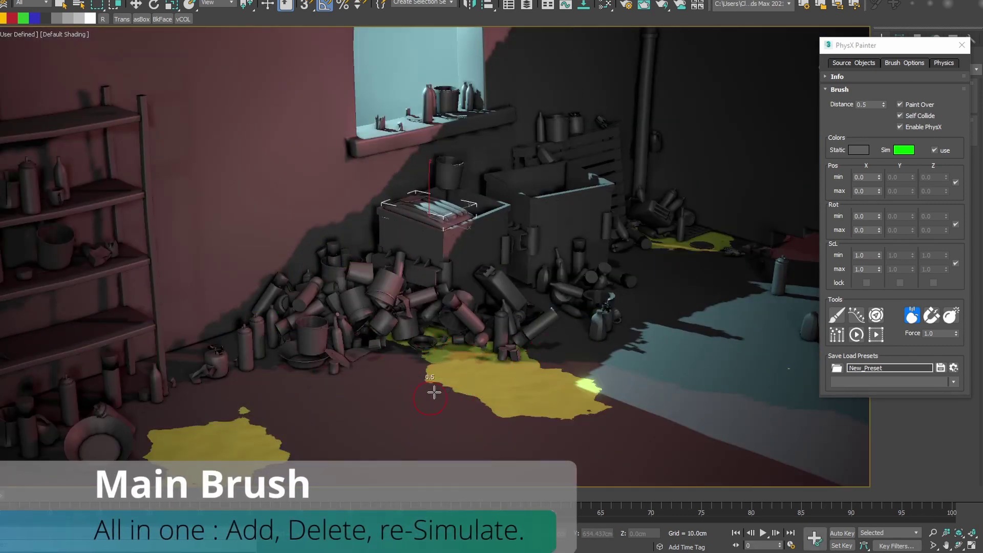
mouse_move(328, 233)
left_mouse_down()
mouse_move(320, 236)
mouse_move(377, 322)
left_mouse_up()
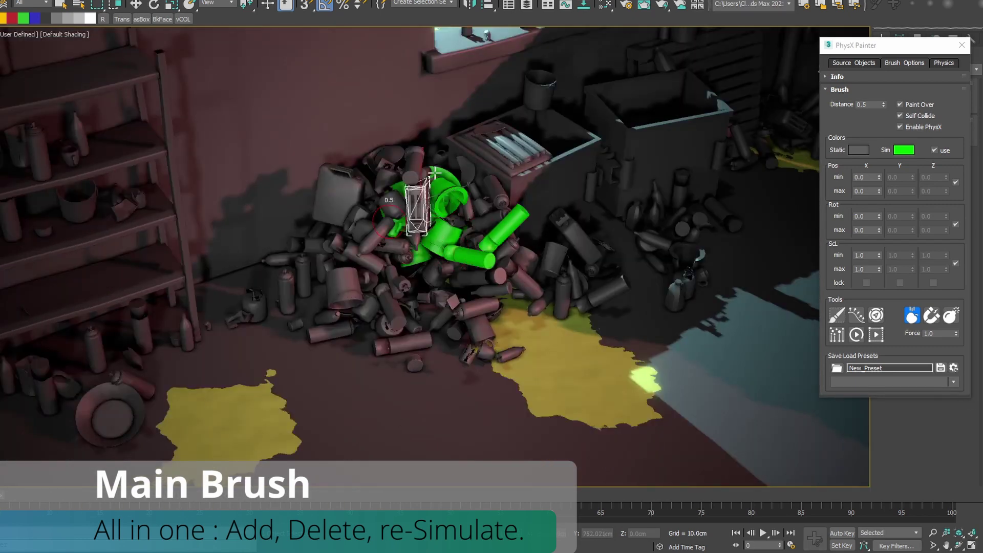
left_click_drag(381, 246, 374, 255)
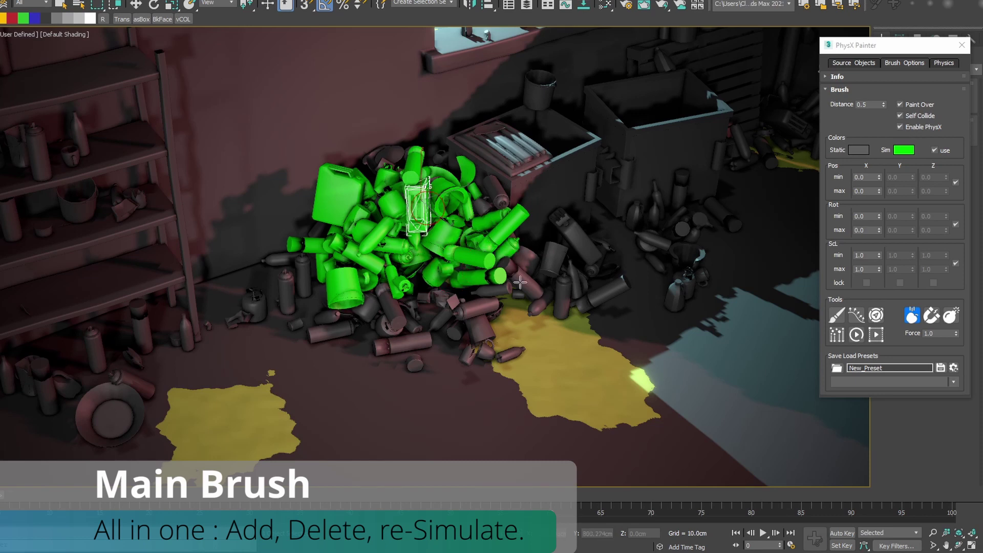
left_click_drag(519, 282, 486, 292)
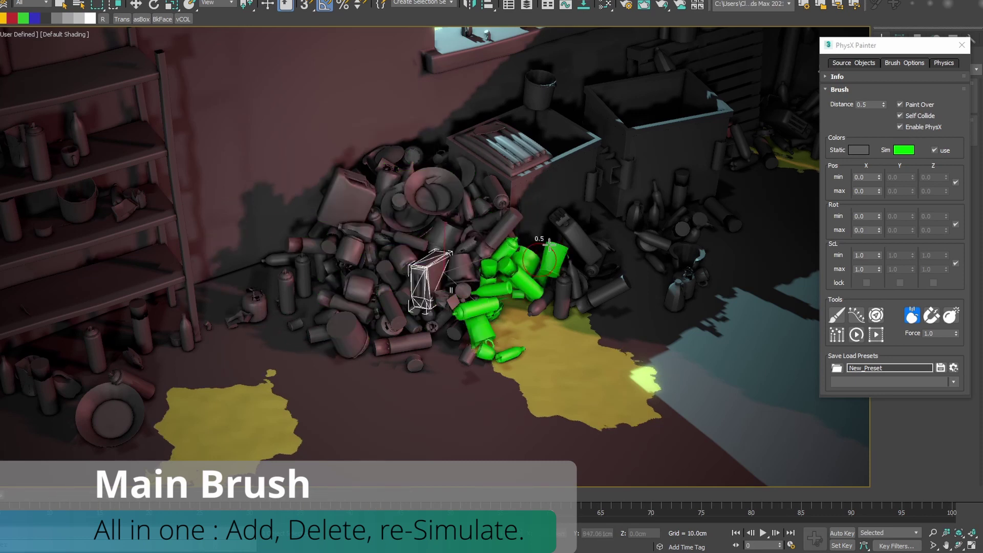
left_click_drag(588, 263, 498, 306)
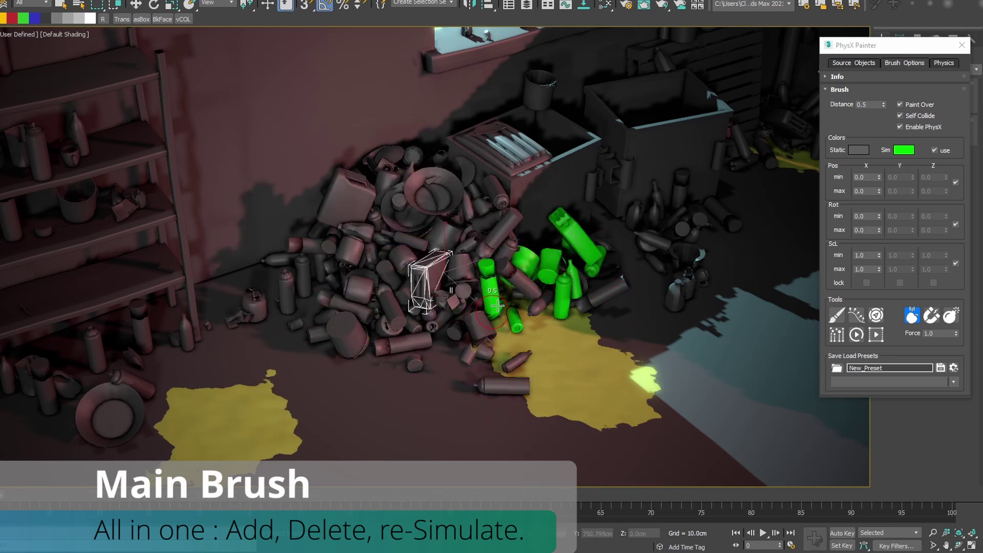
left_click_drag(455, 171, 546, 255)
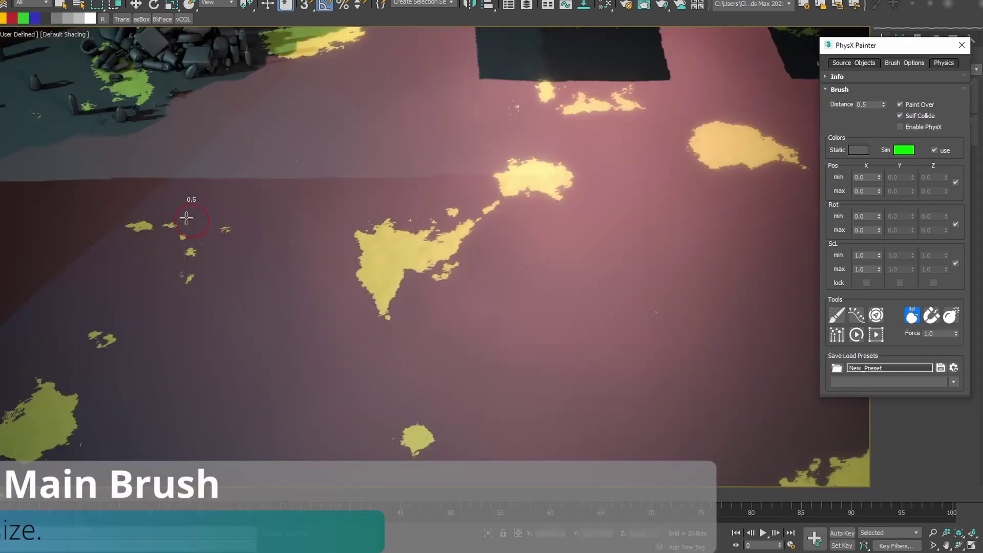
Paint rows of props across the floor with increasing spacing, plus one jerry can on the shelf
mouse_move(186, 219)
left_mouse_down()
mouse_move(340, 204)
mouse_move(645, 201)
left_mouse_up()
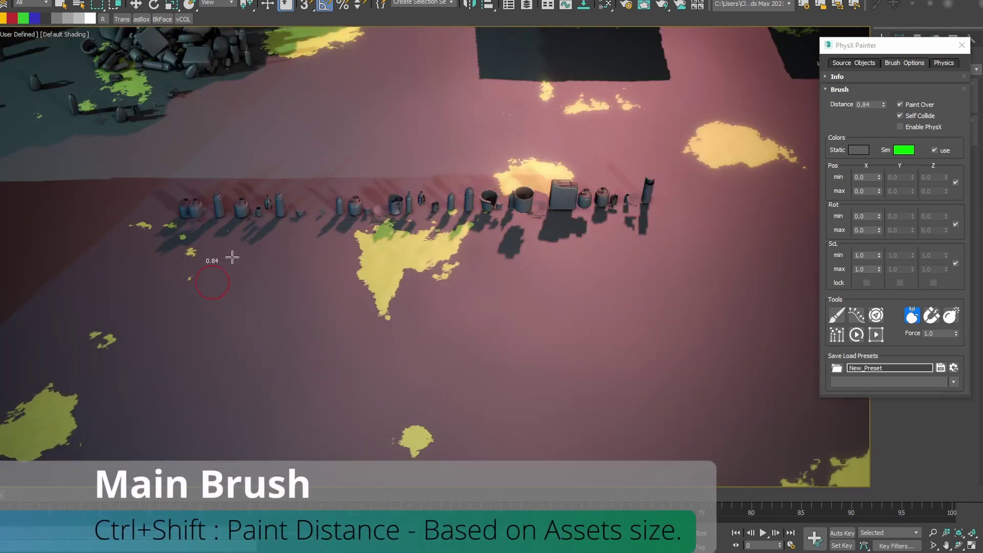
left_click_drag(290, 264, 634, 255)
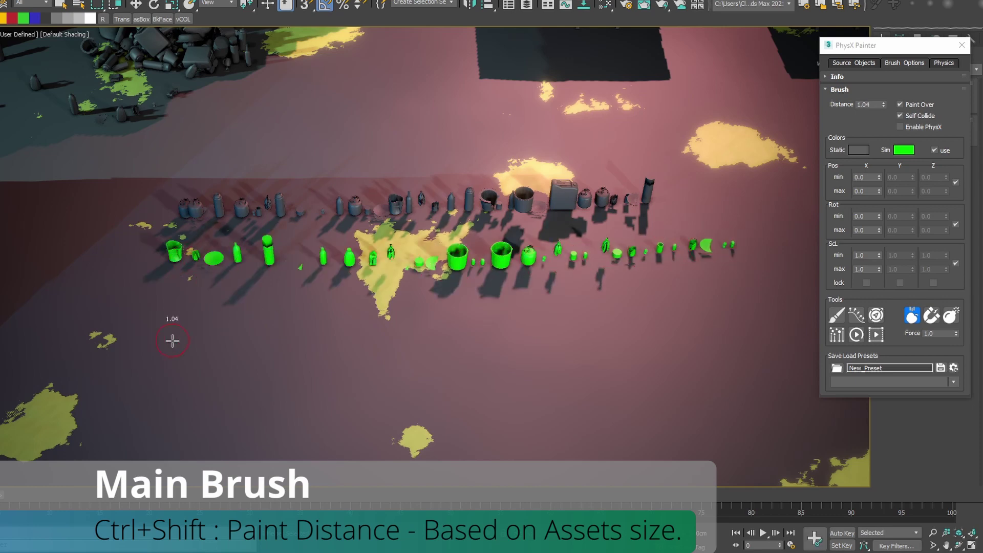
left_click_drag(180, 339, 269, 277, "ctrl+shift")
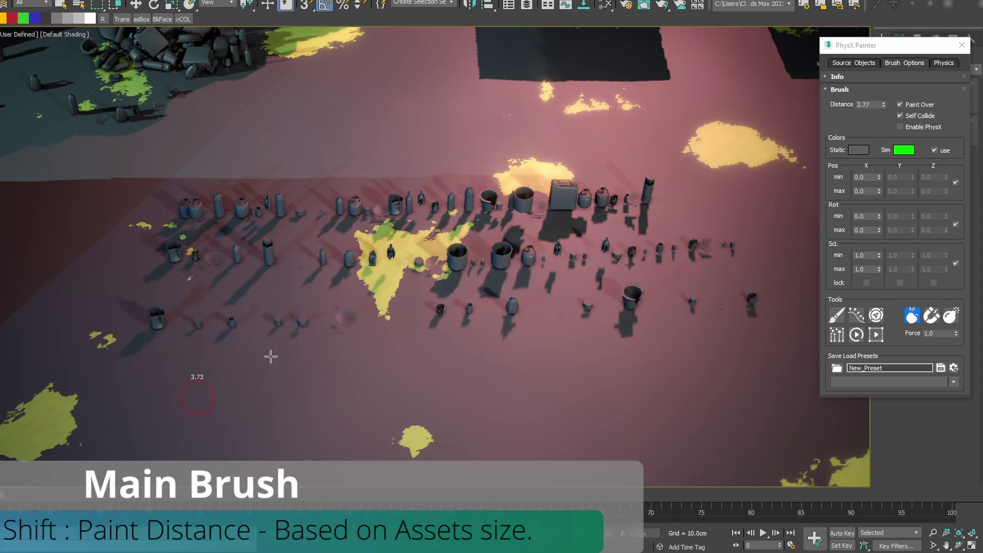
left_click_drag(125, 416, 205, 424)
left_click_drag(205, 424, 235, 425, "ctrl+shift")
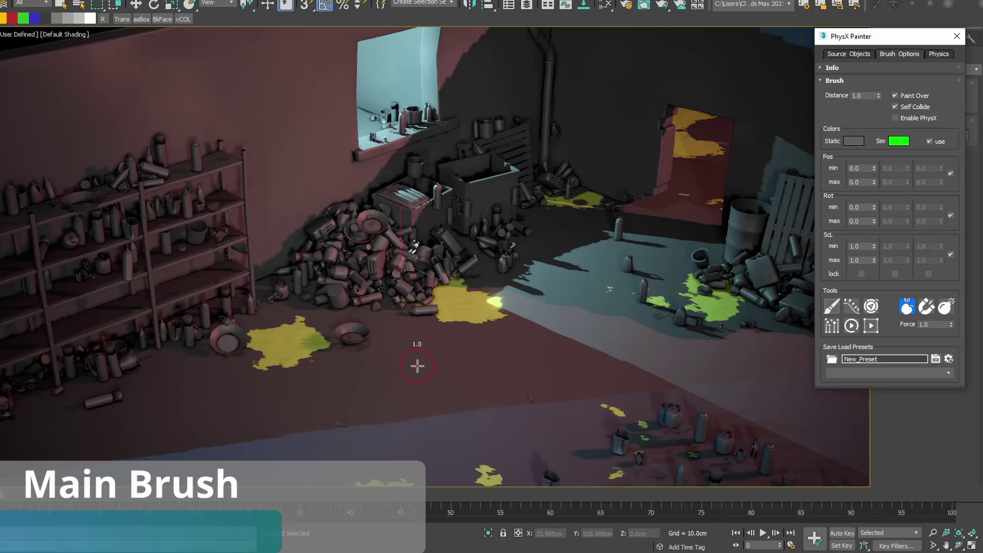
left_click_drag(336, 356, 369, 242, "shift")
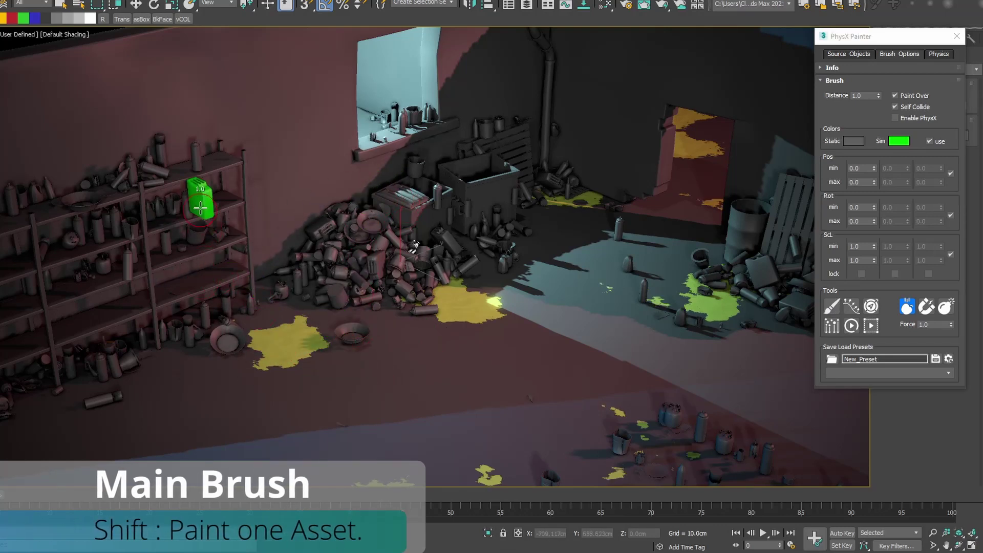
Place a jerry can on the floor near the heap and enable Brush Direction orientation
mouse_move(655, 301)
left_mouse_down("shift")
mouse_move(527, 348)
mouse_move(443, 342)
left_mouse_up("shift")
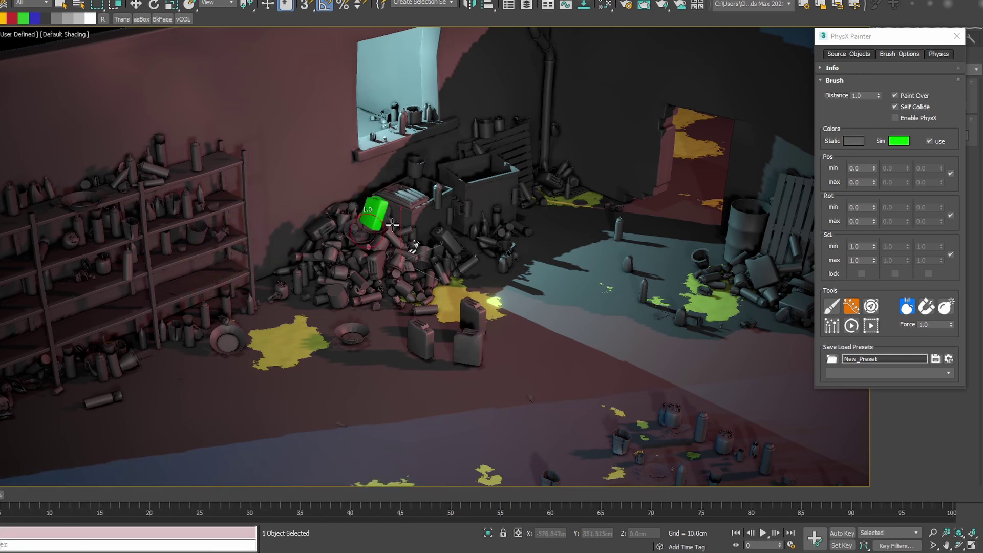
left_click(871, 306)
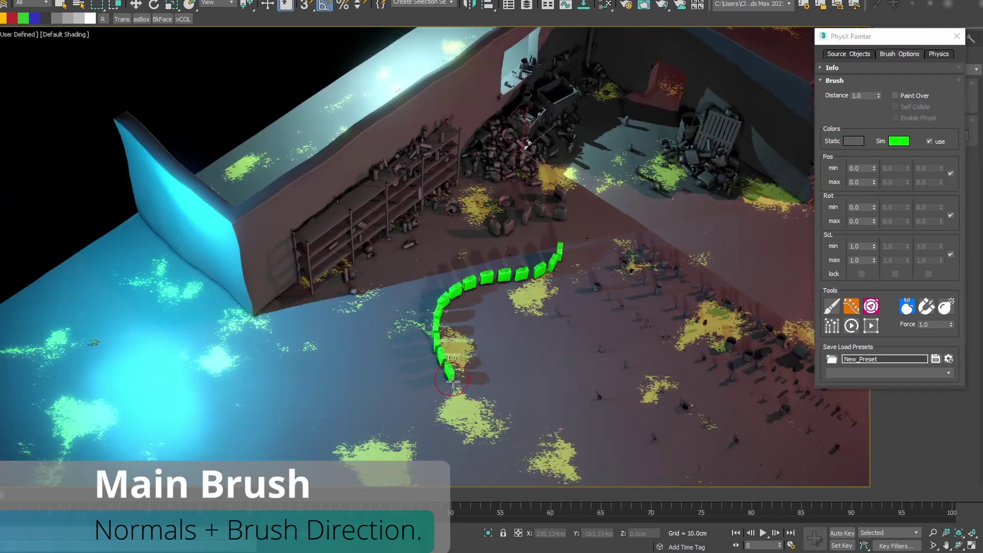
Paint curving lines and spirals of direction-aligned jerry cans across the floor
left_click_drag(451, 391, 500, 329)
left_click_drag(352, 297, 208, 326)
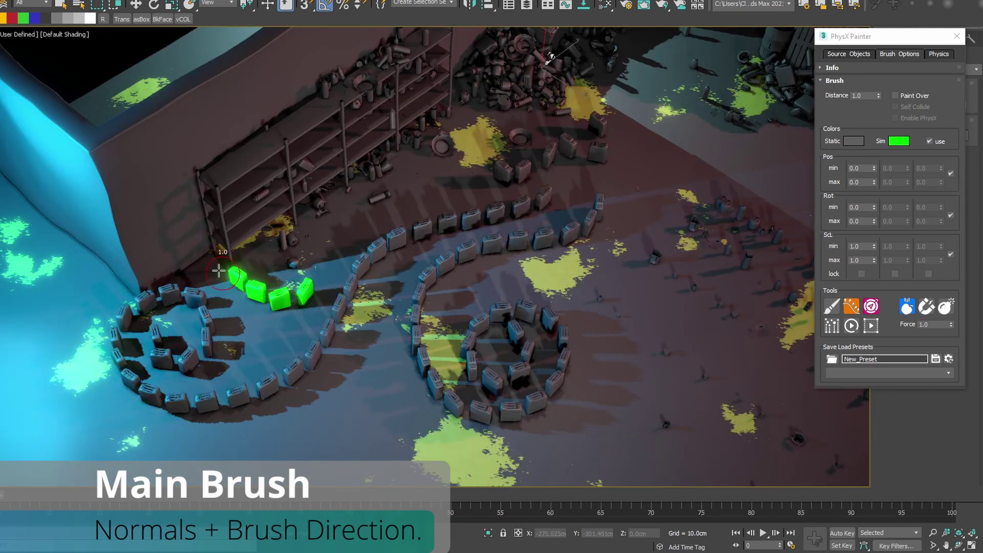
mouse_move(308, 281)
left_mouse_down()
mouse_move(307, 92)
mouse_move(23, 230)
left_mouse_up()
mouse_move(417, 253)
left_mouse_down()
mouse_move(473, 272)
mouse_move(472, 144)
mouse_move(384, 296)
mouse_move(231, 404)
left_mouse_up()
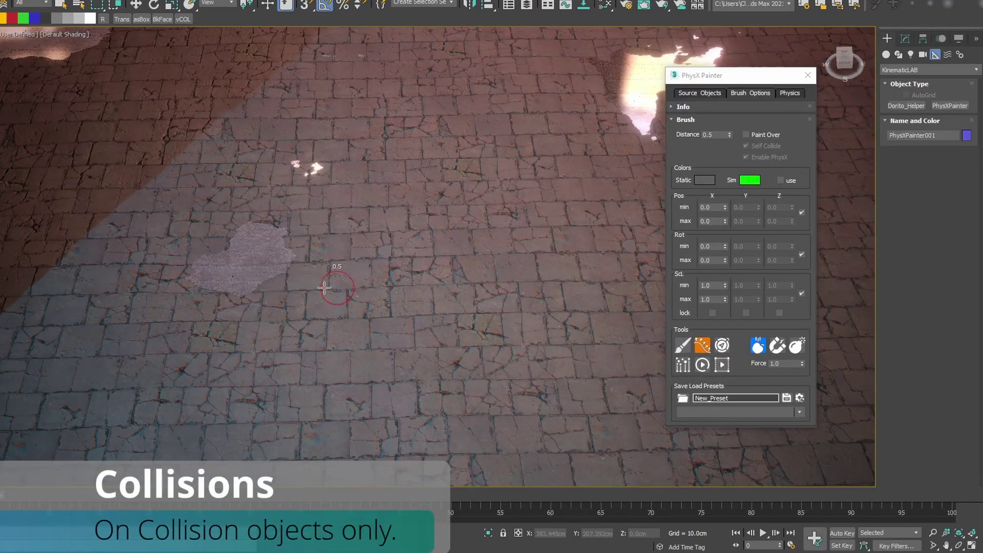
Paint a ring of bricks, disable Self Collide, then heap bricks, rocks and cinder blocks onto the rubble
left_click_drag(327, 328, 287, 418)
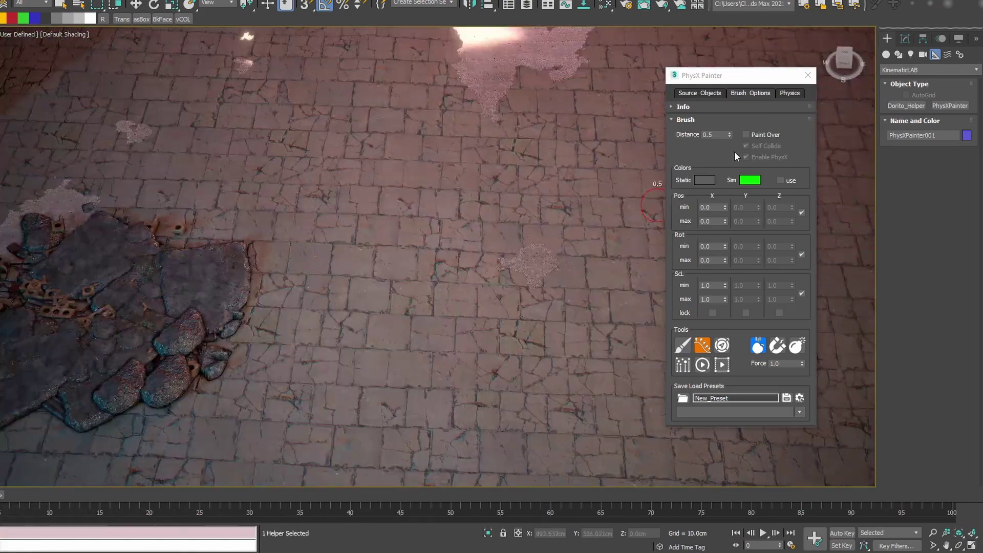
left_click(746, 146)
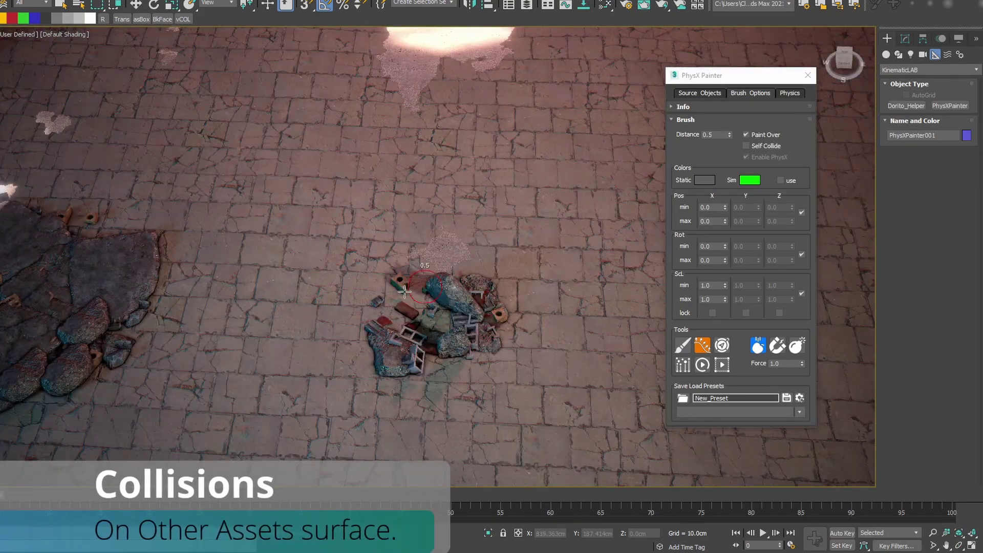
left_click_drag(462, 257, 410, 338)
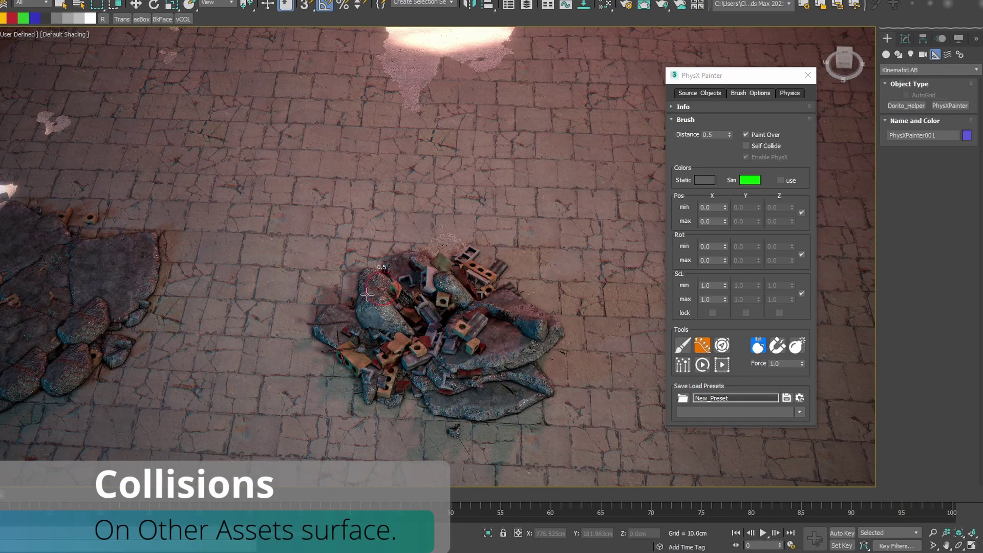
left_click_drag(367, 294, 509, 347)
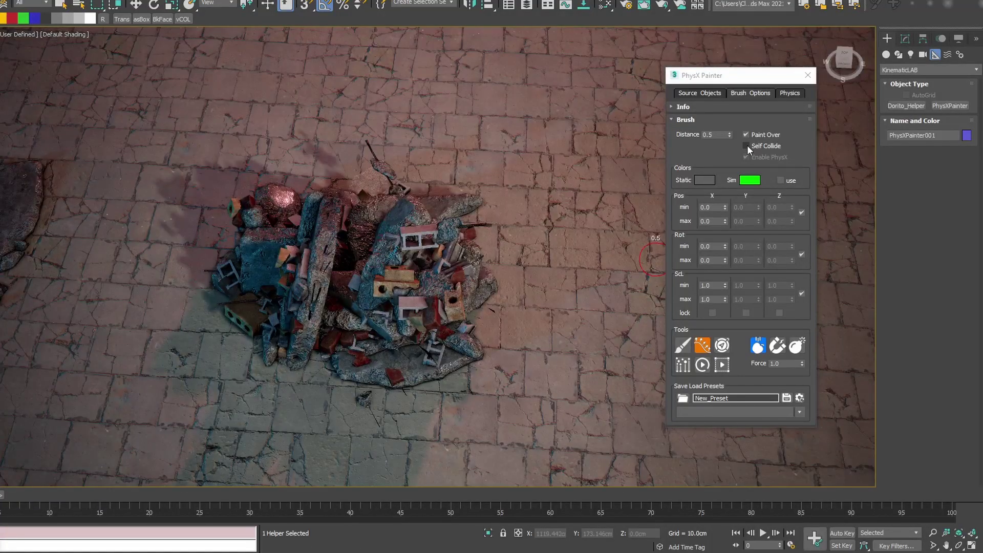
With Self Collide and Enable PhysX on, paint rubble near the dumpsters, then paint using the Attract force
left_click(747, 145)
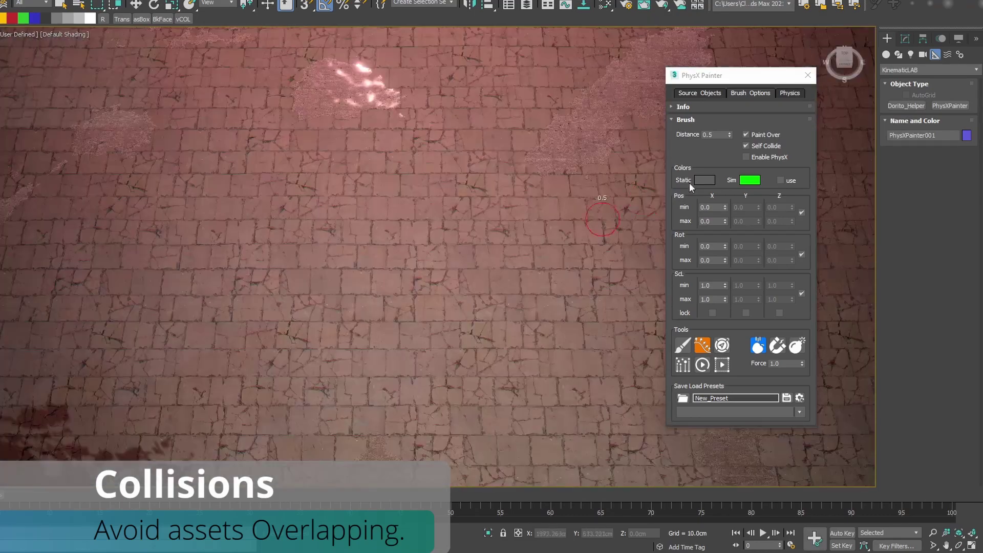
left_click(746, 157)
left_click_drag(451, 322, 451, 338)
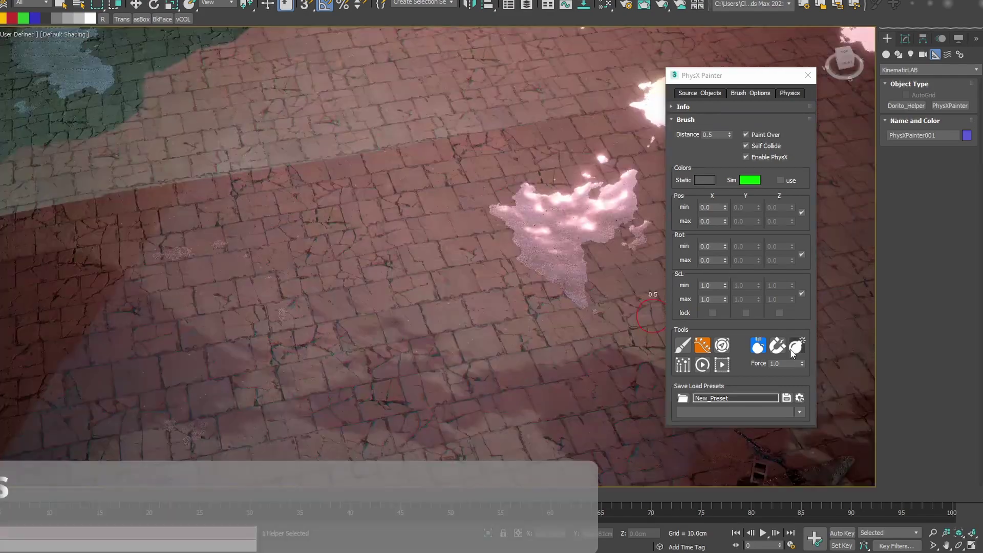
left_click(778, 346)
left_click_drag(286, 308, 426, 394)
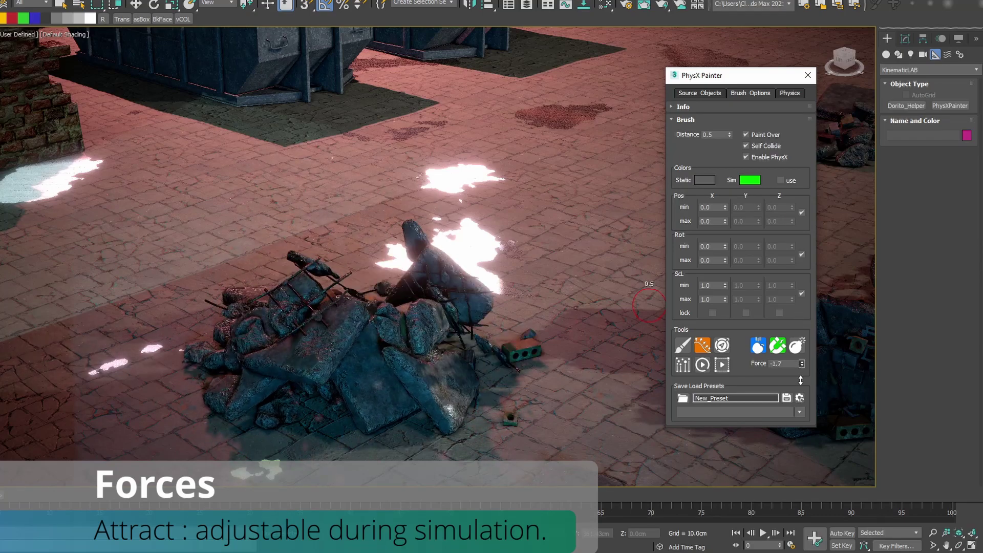
Adjust the attract force to 0.9 while the rubble gathers into a tight mound
left_click_drag(800, 365, 800, 364)
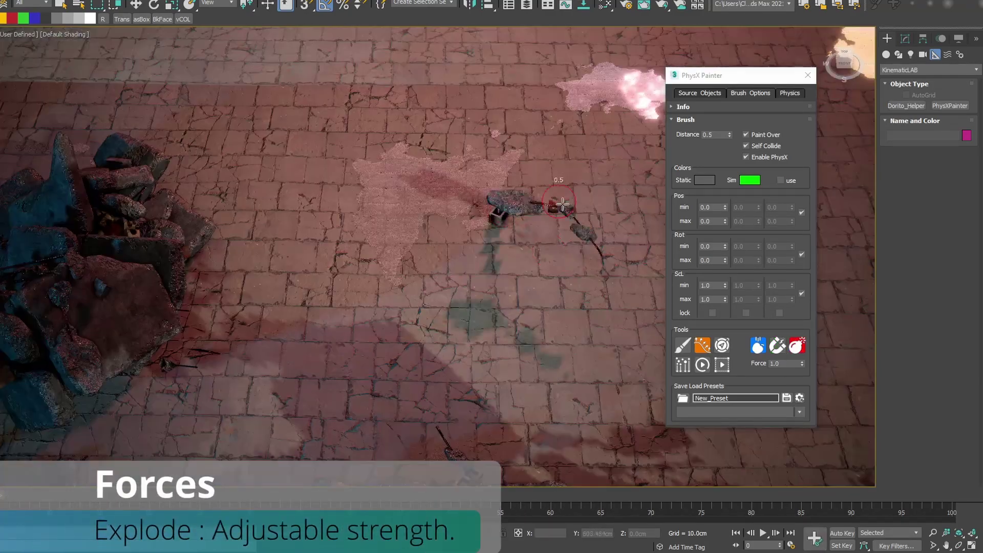
Explode the rubble piles outward, paint extra rocks at lower left, and raise the explode Force
left_click(562, 204)
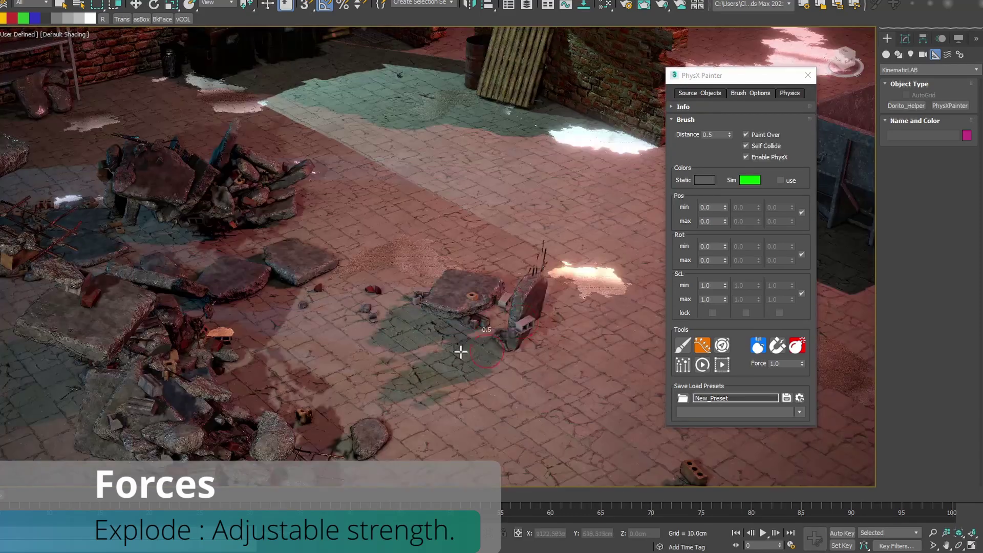
left_click_drag(474, 318, 559, 364)
left_click(570, 274)
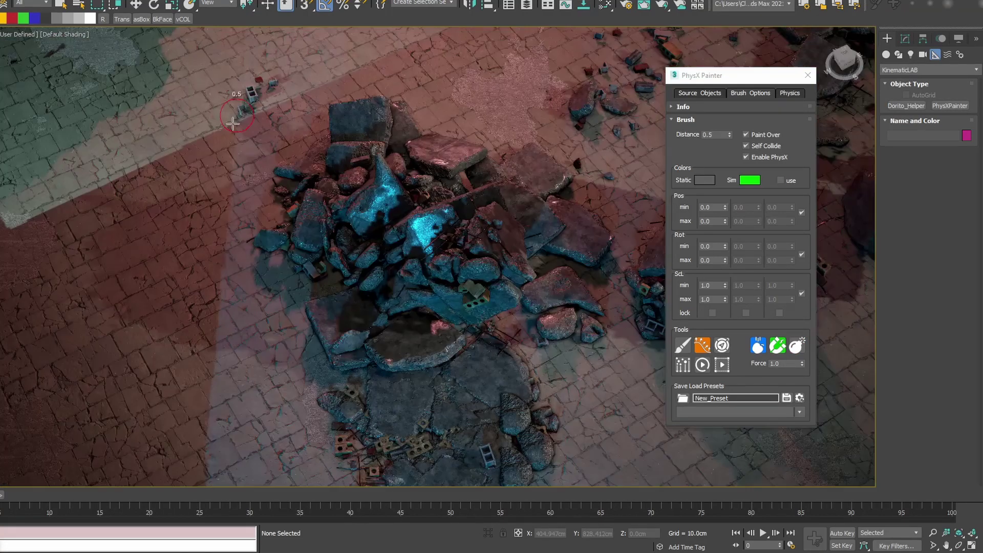
mouse_move(233, 123)
left_mouse_down()
mouse_move(208, 373)
mouse_move(270, 417)
mouse_move(257, 281)
left_mouse_up()
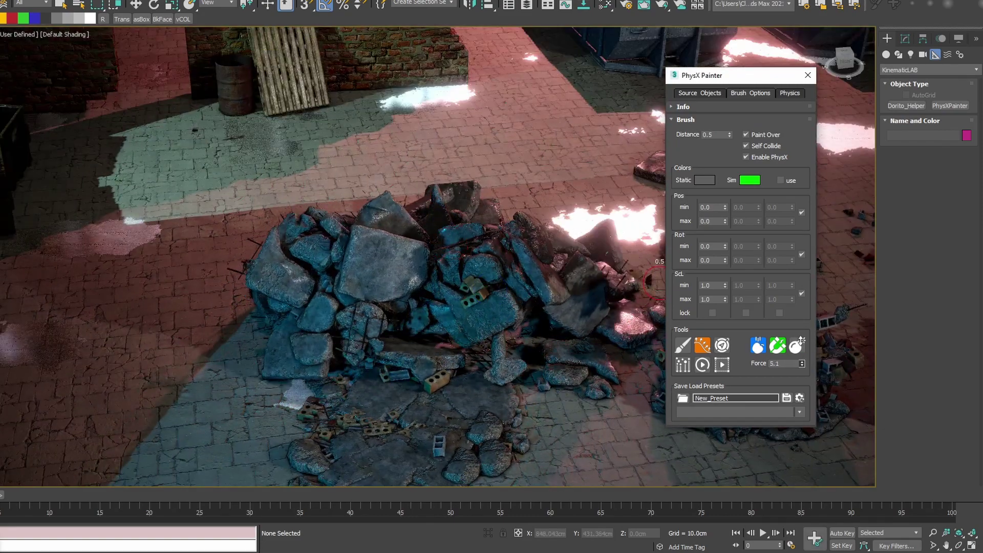
left_click(803, 361)
left_click_drag(803, 362, 796, 359)
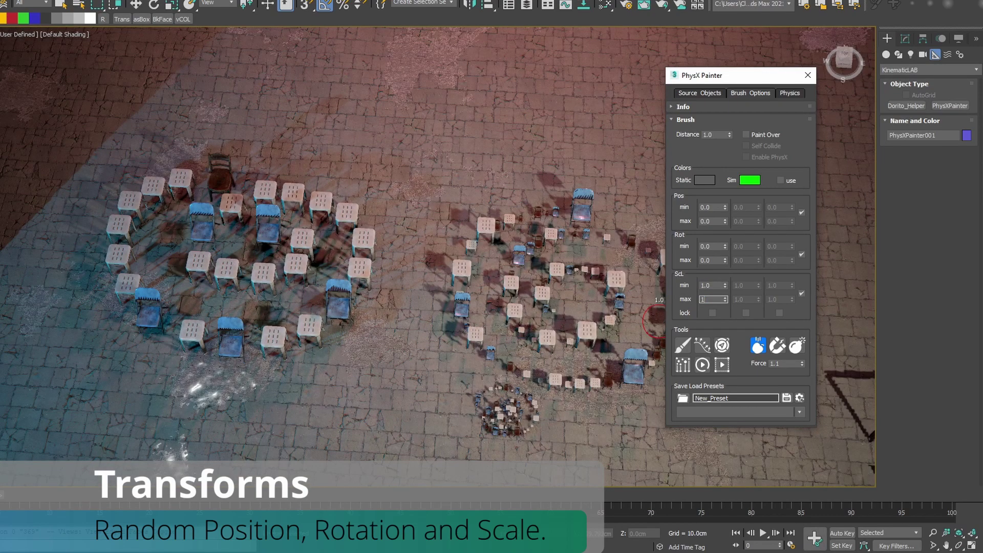
Unlock rotation and scale axes, giving Rot Z a -180 to 180 range and Scale Z a maximum of 3
type("180")
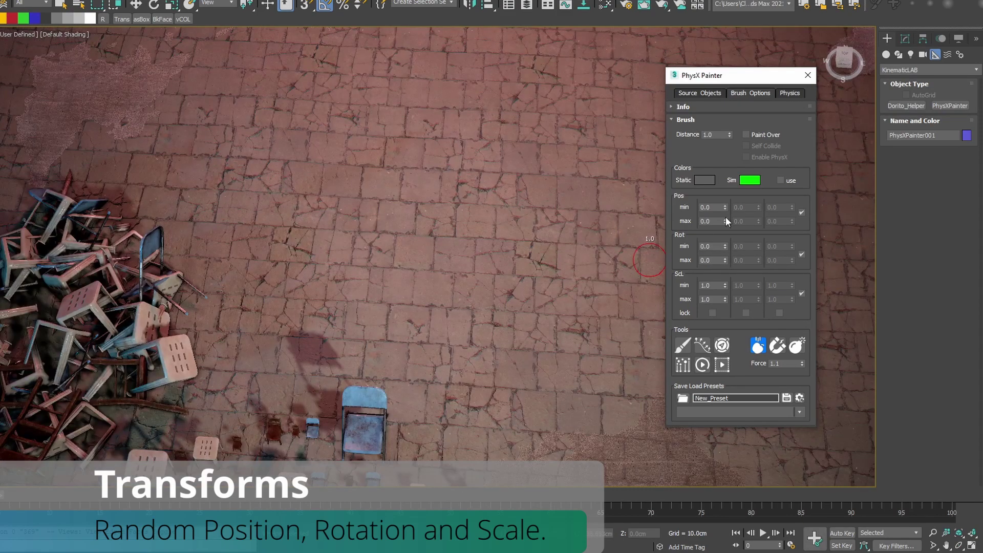
left_click(712, 207)
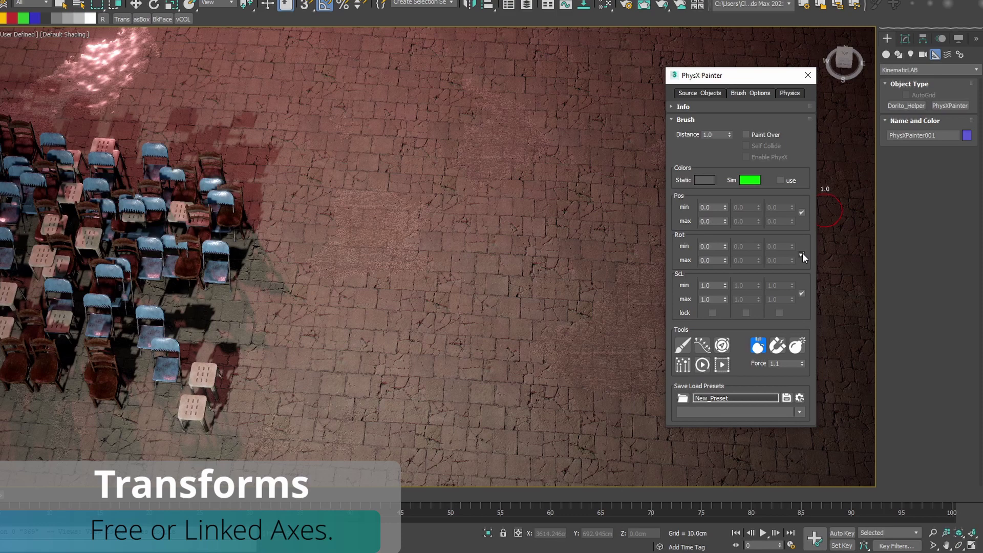
left_click(802, 254)
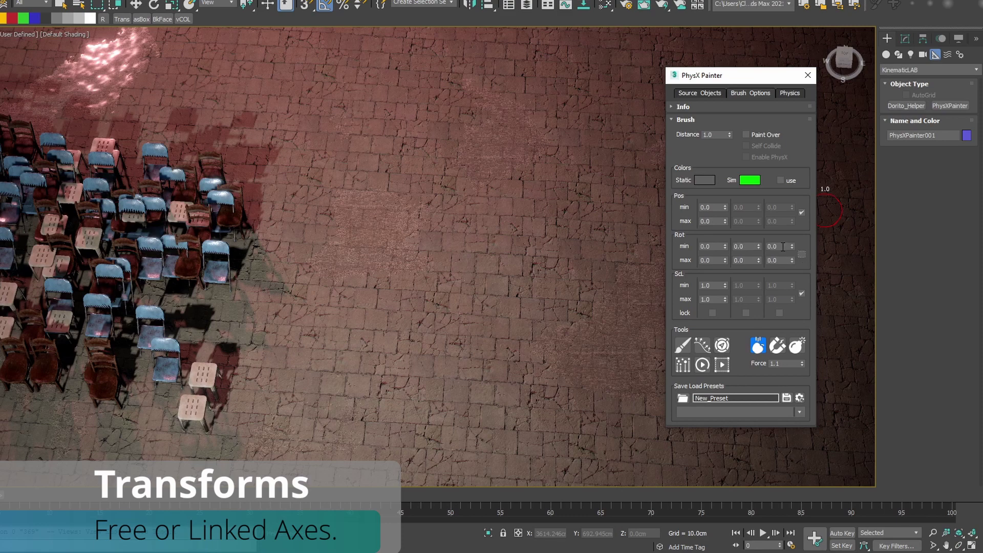
type("-180")
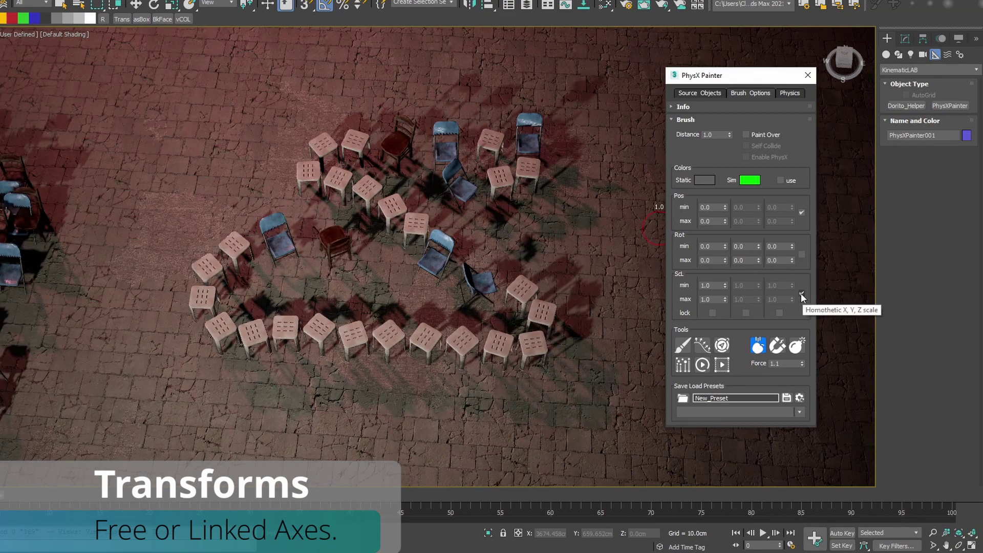
left_click(802, 294)
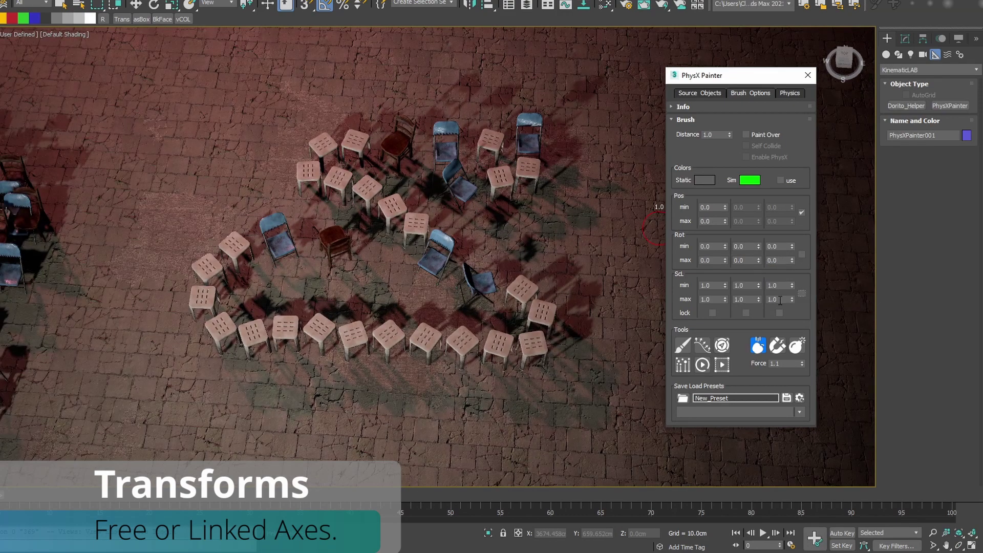
type("3")
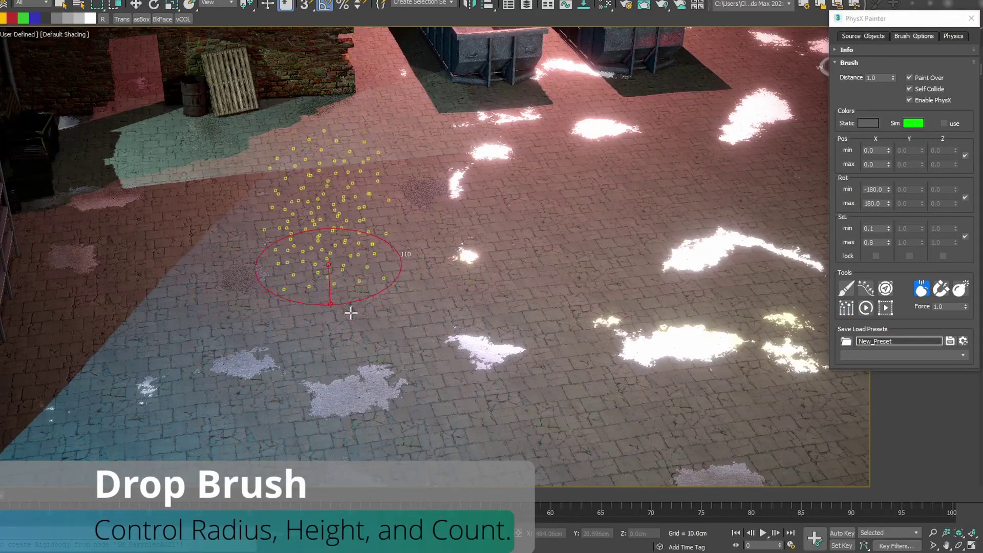
Enlarge and raise the drop brush, lower its object count, and drop props onto the floor
left_click_drag(351, 313, 380, 175)
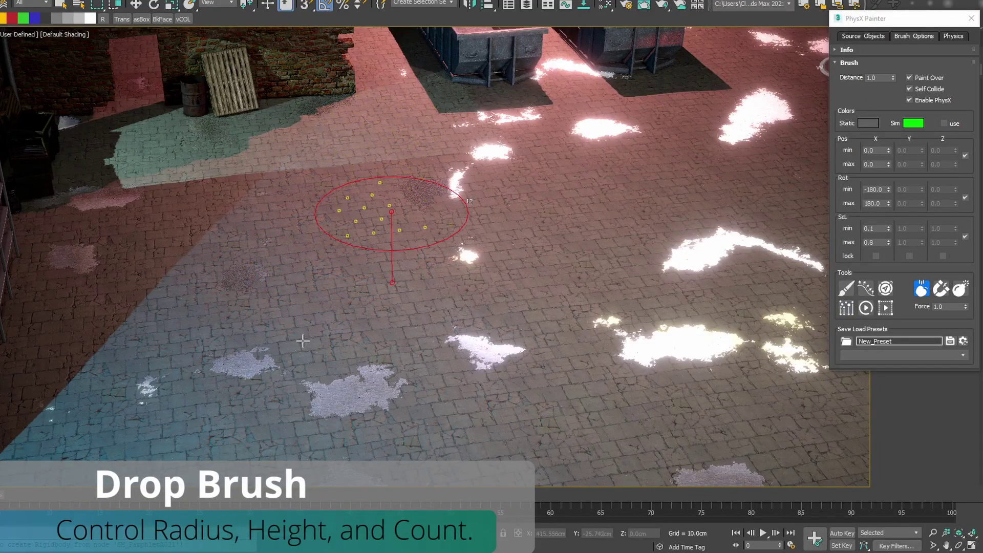
left_click_drag(359, 292, 360, 327)
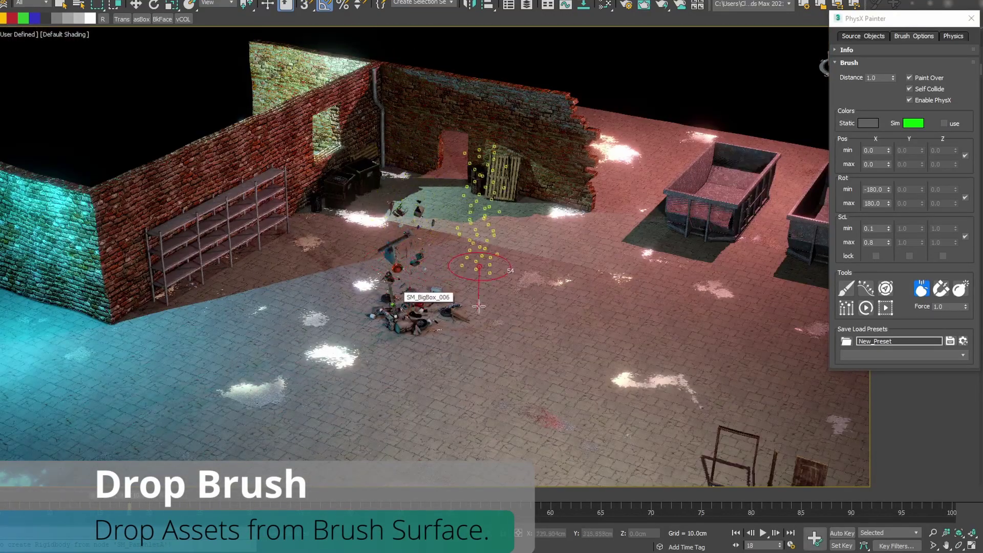
scroll(415, 318, "up", 5)
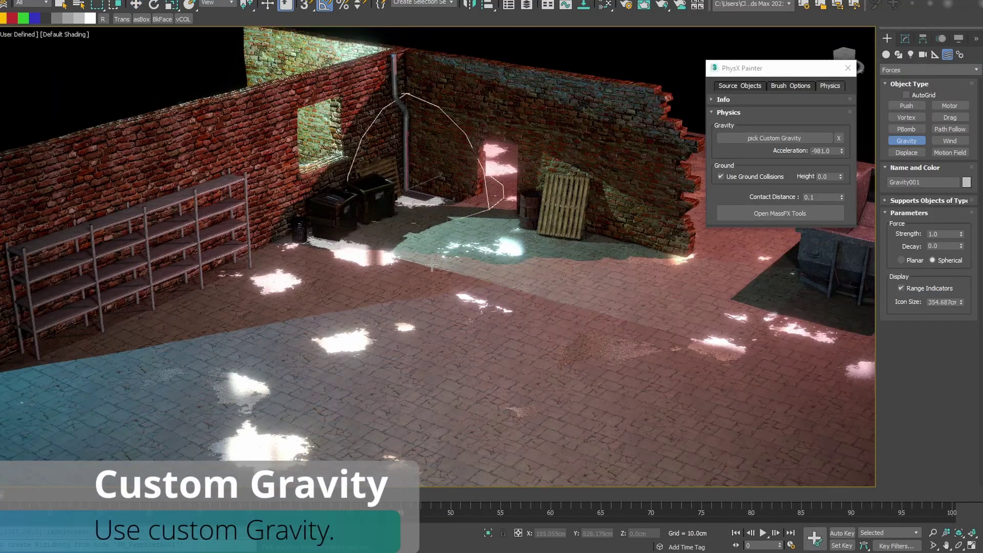
Use Gravity001 as the custom gravity and paint debris across the floor toward the right wall
left_click(494, 148)
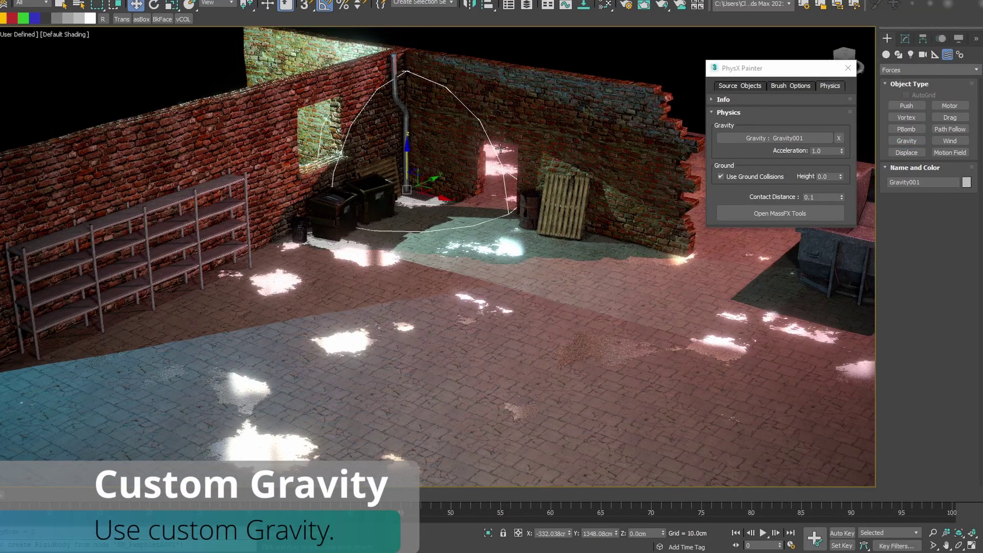
left_click(720, 339)
left_click_drag(215, 307, 599, 250)
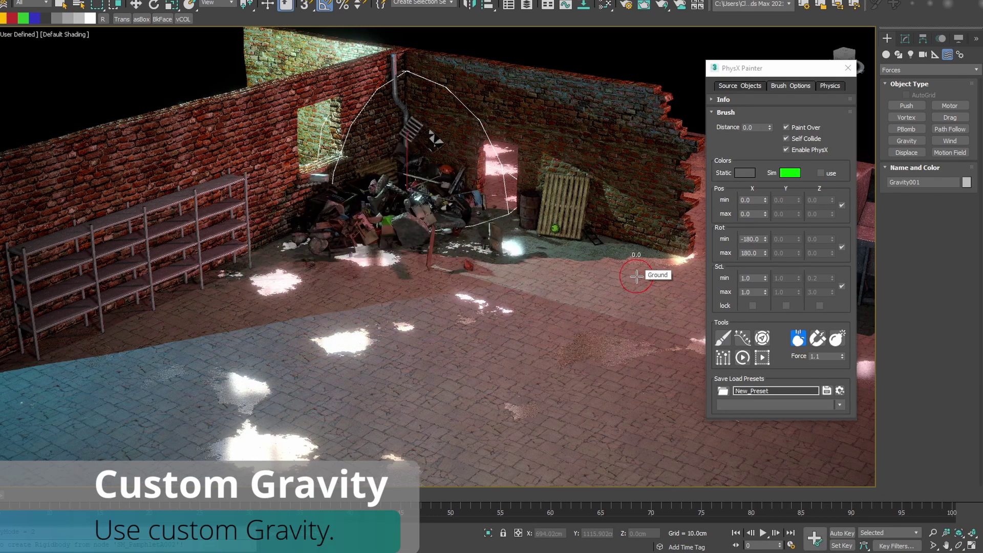
Set the gravity acceleration to 1000
left_click(829, 85)
right_click(843, 154)
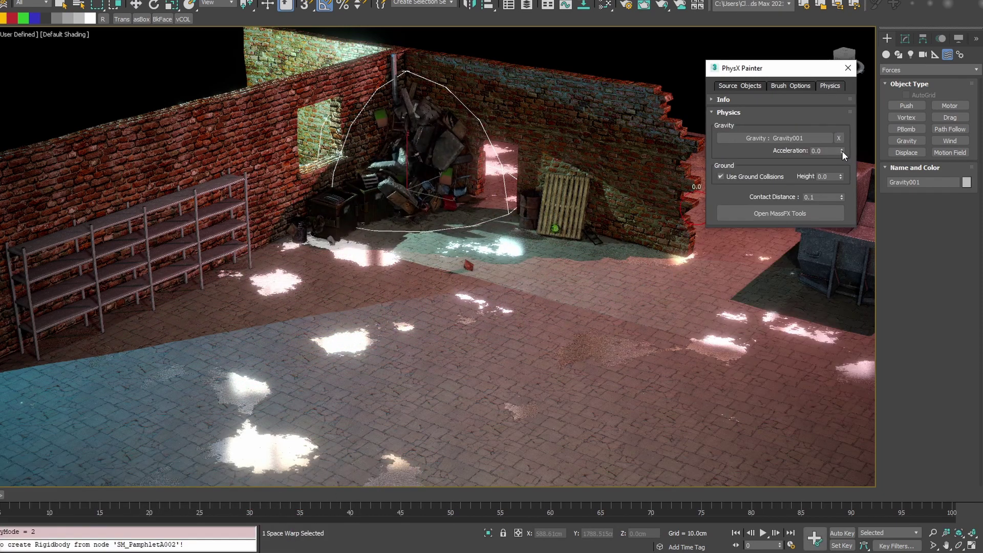
double_click(824, 151)
type("1")
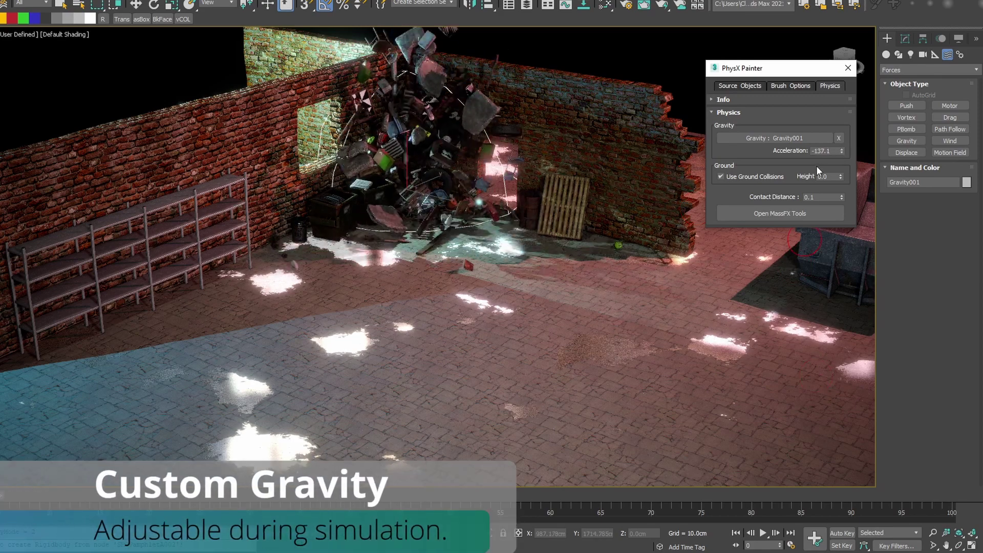
type("000")
key("Return")
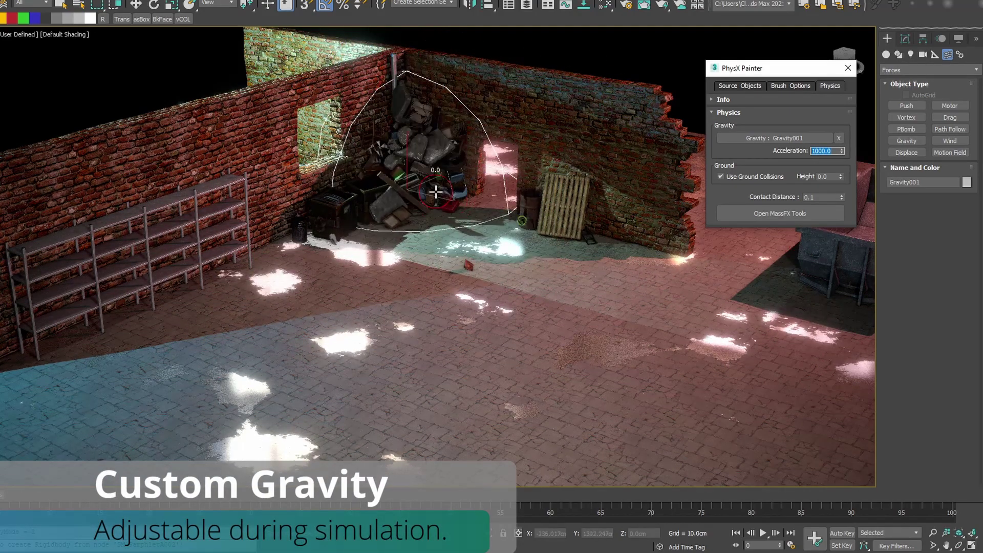
Make Gravity001 planar, tilt it upright, and paint debris that slides toward the left wall
left_click(906, 39)
left_click(901, 221)
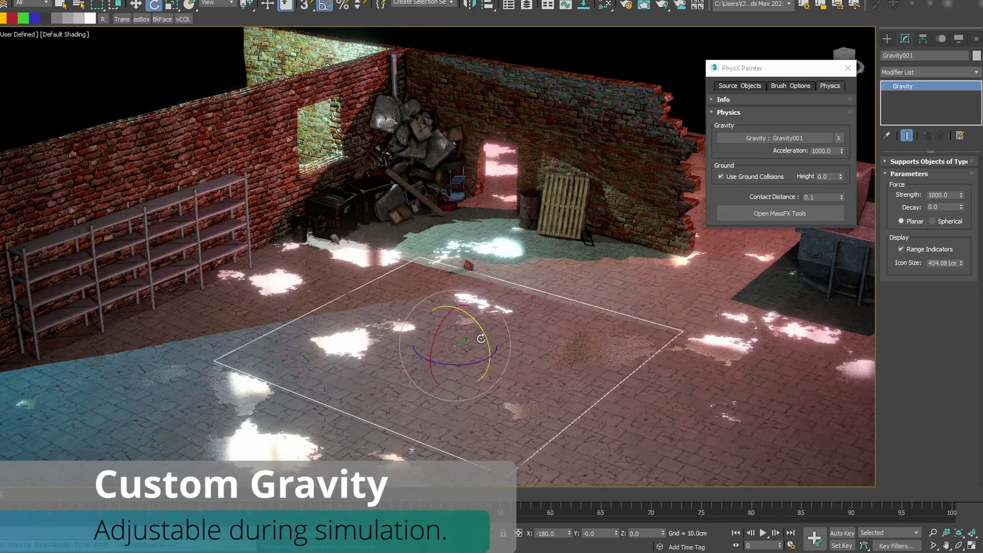
left_click_drag(481, 338, 456, 318)
key("w")
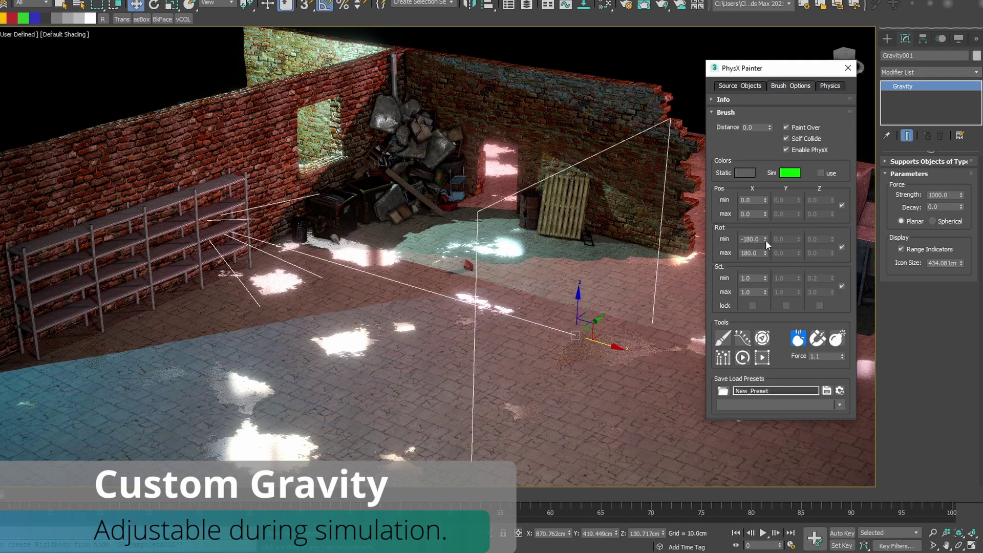
left_click(731, 342)
left_click_drag(507, 286, 300, 391)
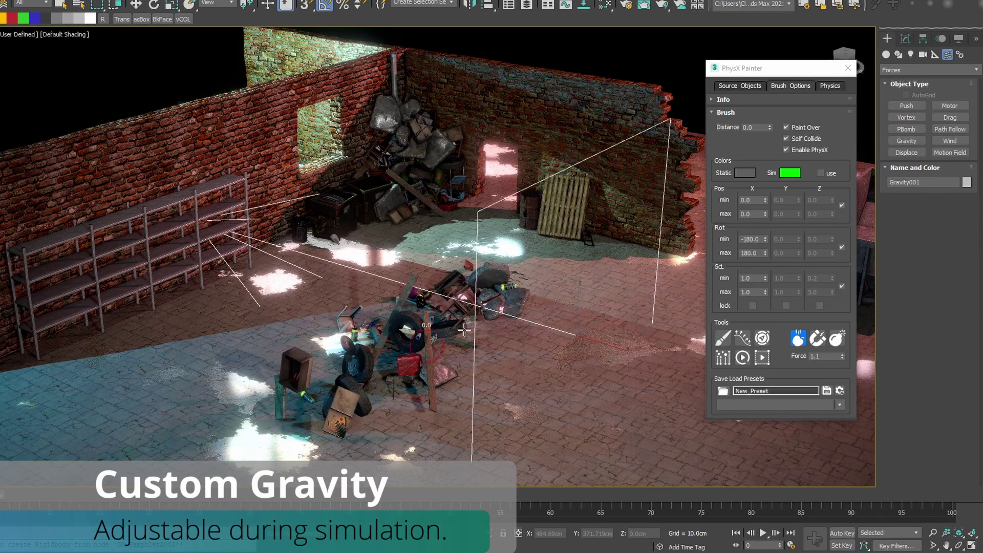
left_click_drag(565, 221, 506, 343)
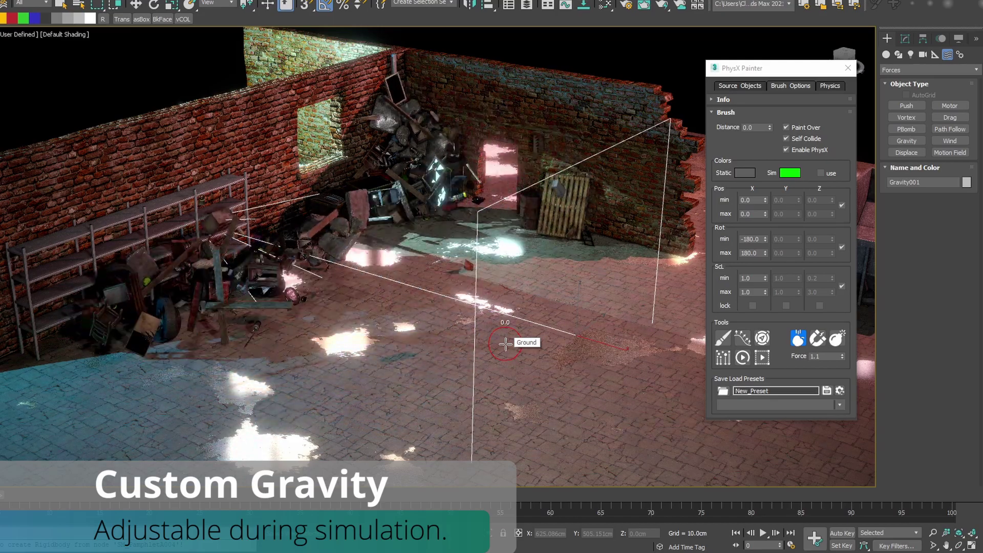
Switch Gravity001 to spherical with strength 2000, then back to planar
left_click(906, 39)
left_click(932, 221)
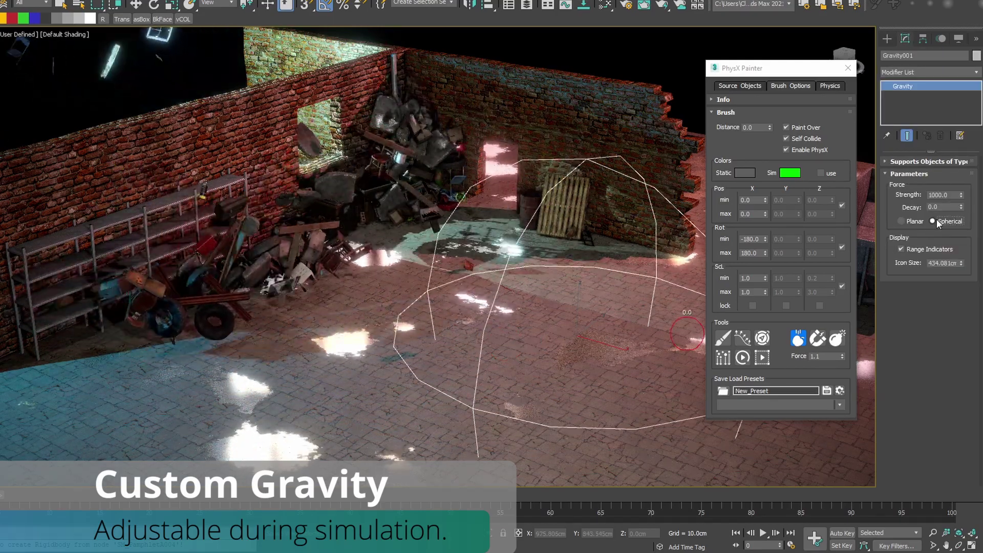
double_click(945, 195)
type("2000")
key("Return")
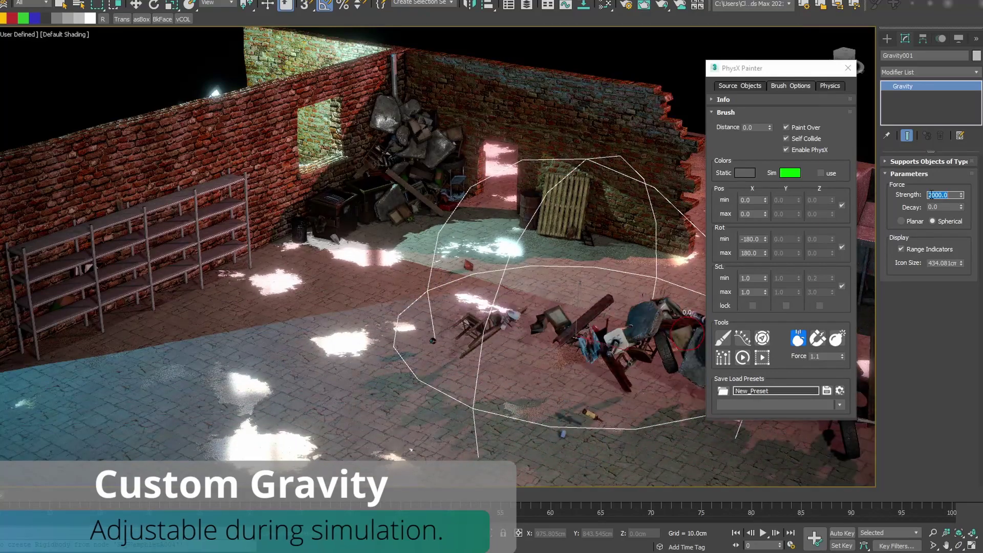
left_click(915, 222)
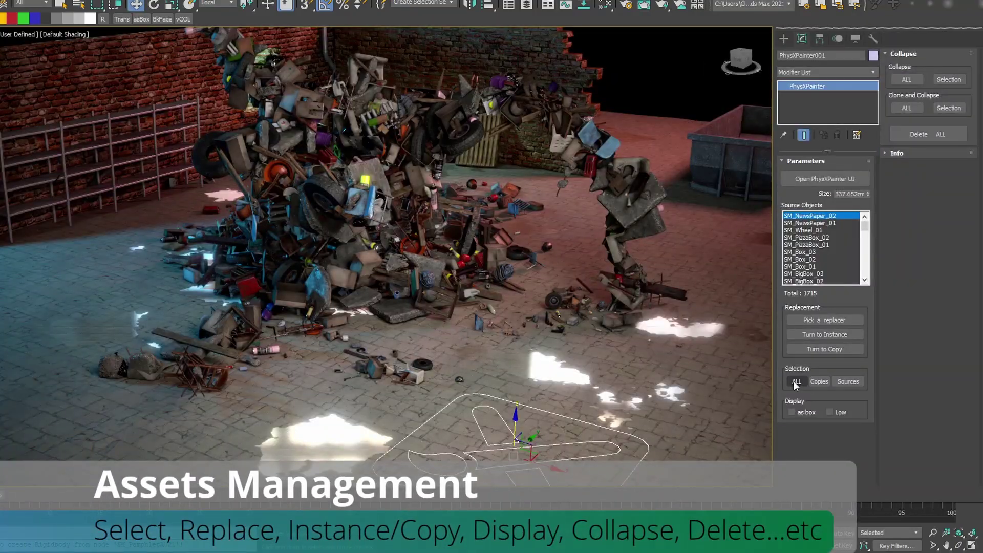
Select all 1715 painted objects and toggle 'as box' display on, then off again
left_click(796, 382)
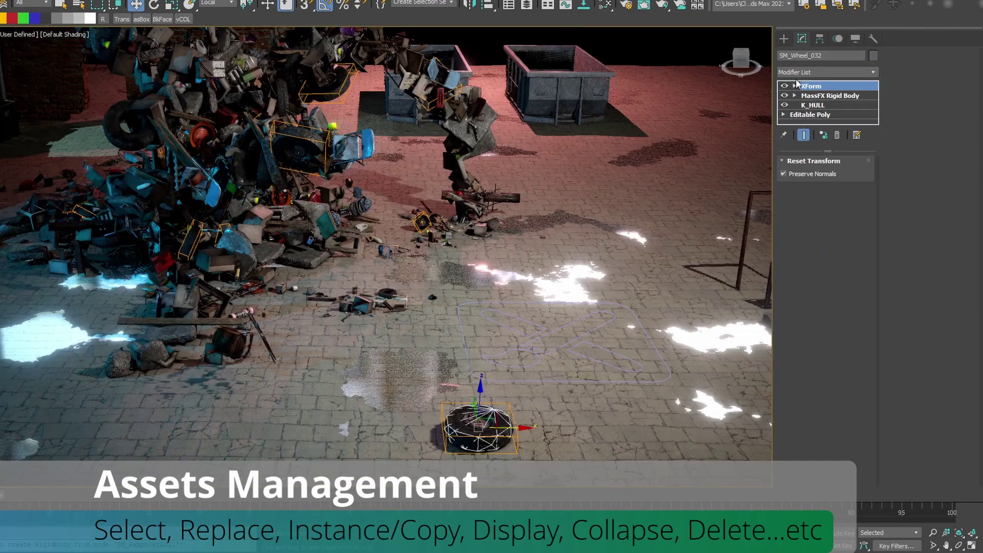
key("r")
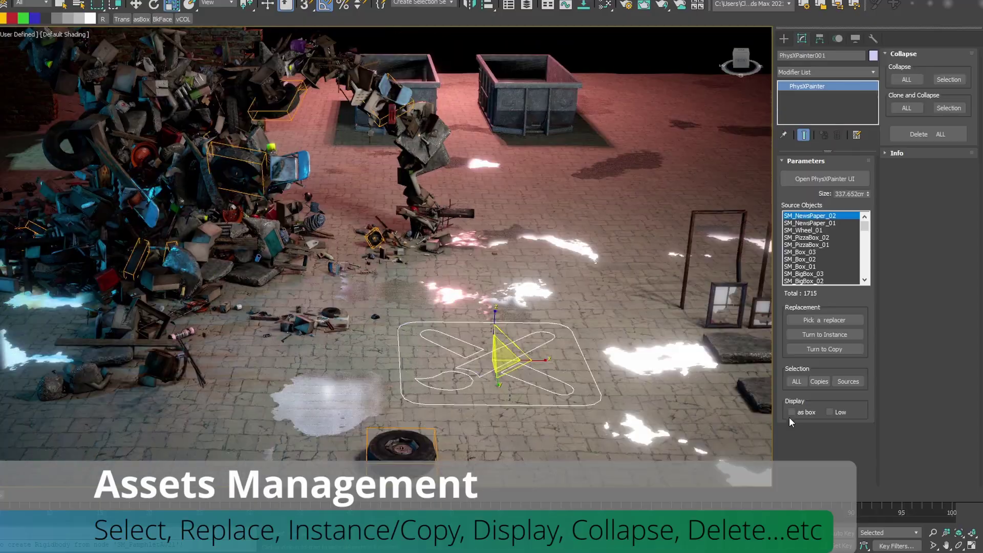
left_click(792, 412)
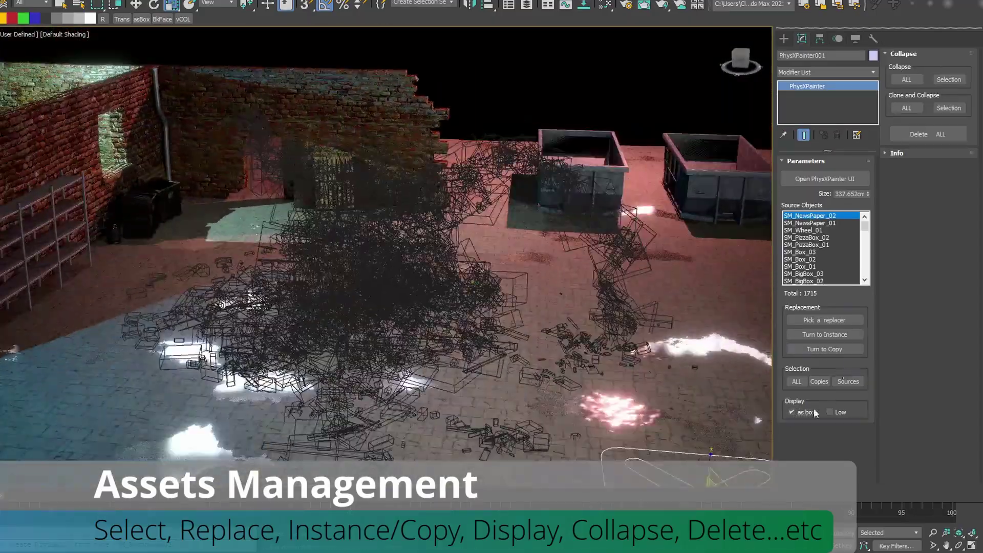
left_click(791, 412)
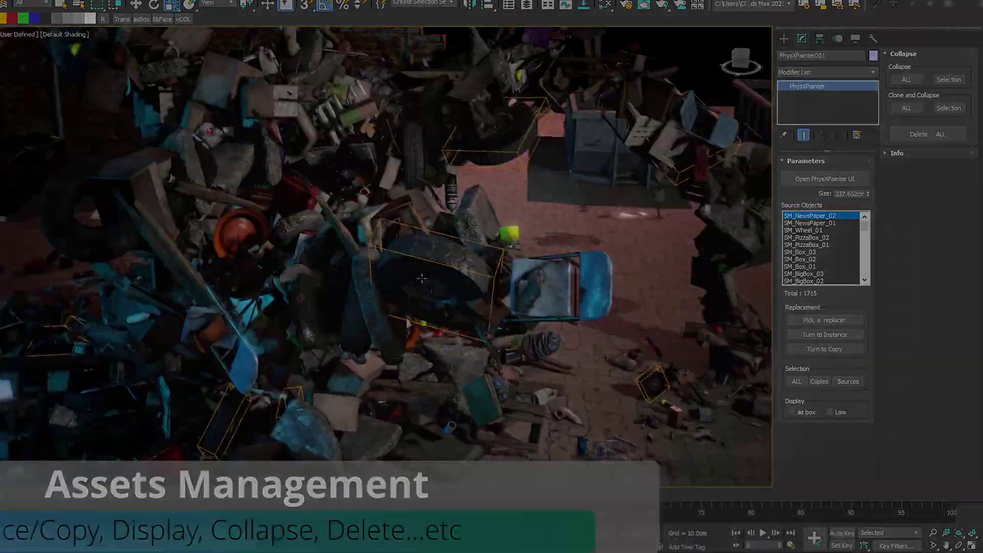